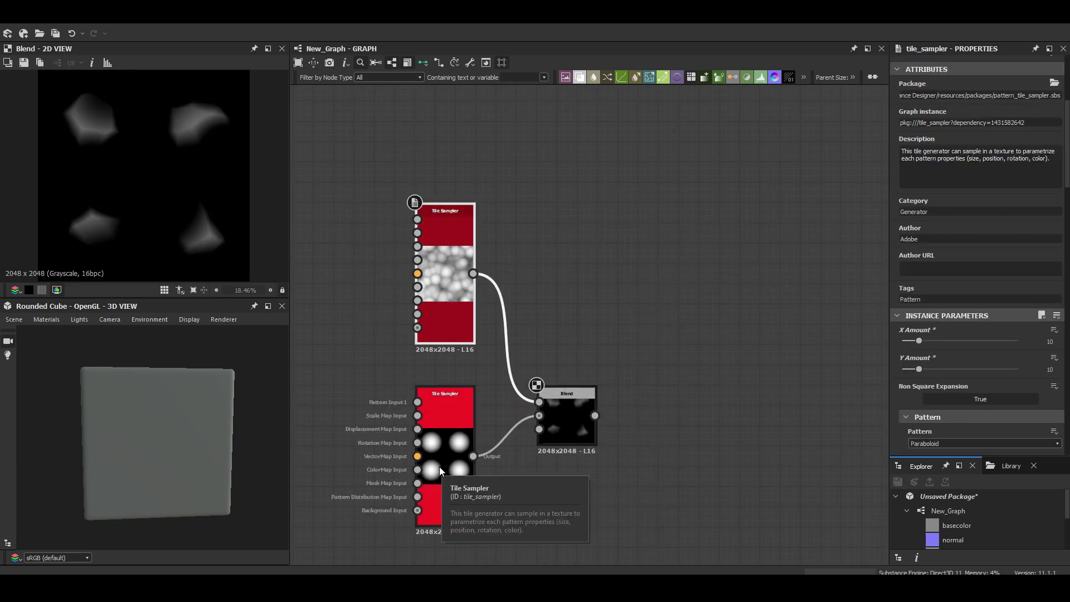
# - Insert a Transformation 2D node after the blended blobs result
pyautogui.click(571, 426)
pyautogui.press('space')
pyautogui.write('tr')
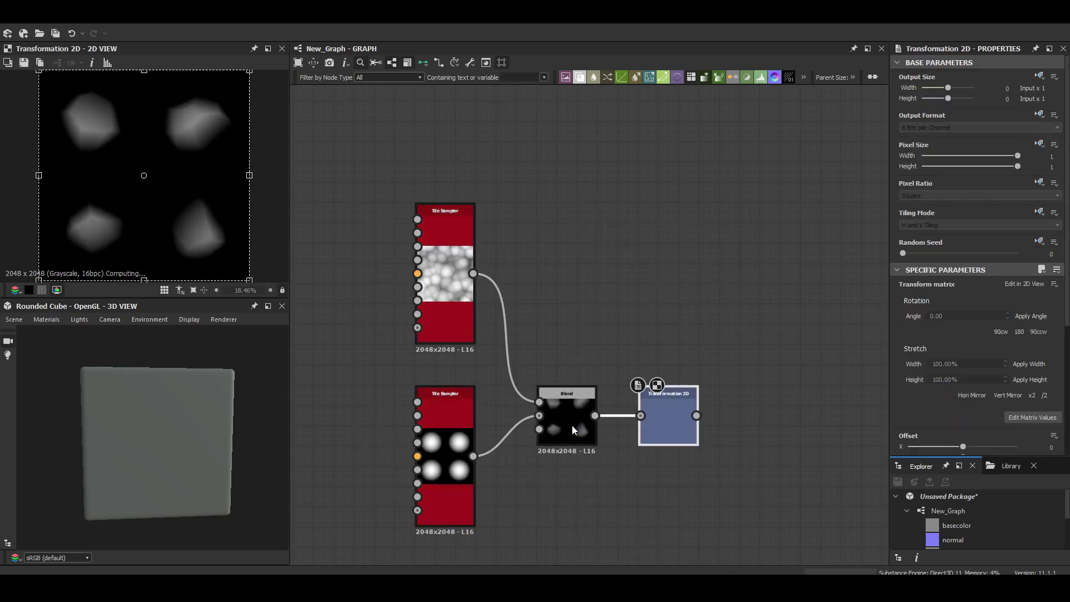
pyautogui.press('Return')
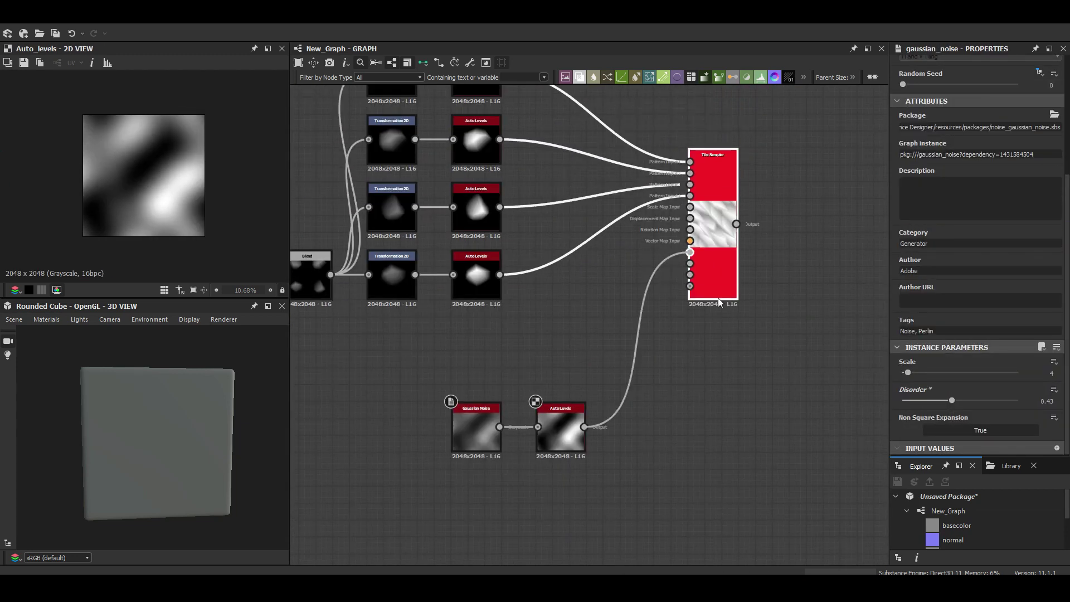
# - Raise the Tile Sampler's Position Random to 1.26 and increase its random seed
pyautogui.doubleClick(718, 301)
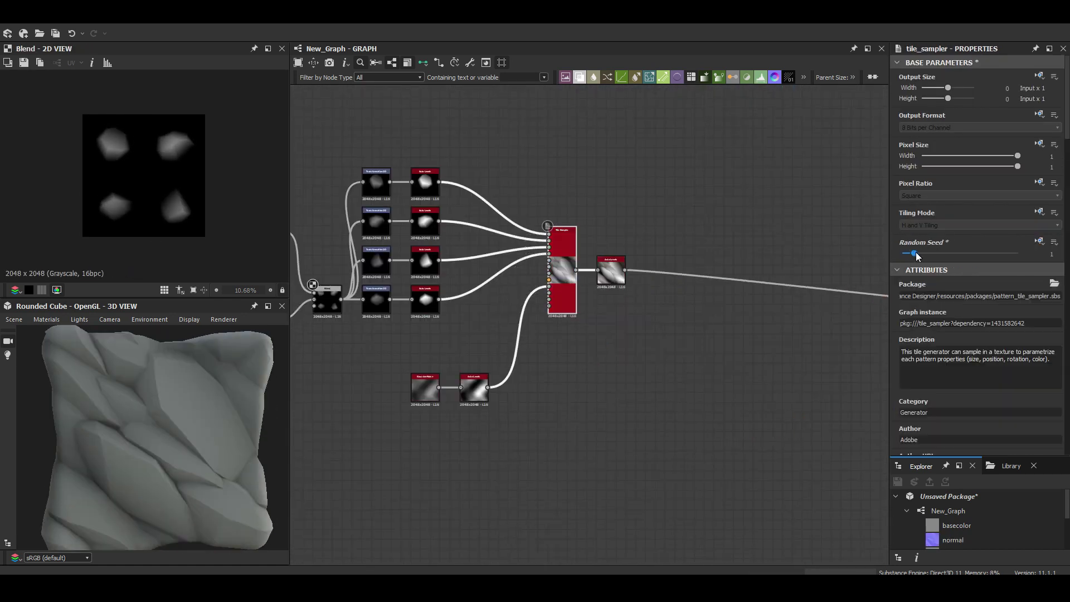
pyautogui.moveTo(917, 282); pyautogui.dragTo(927, 283)
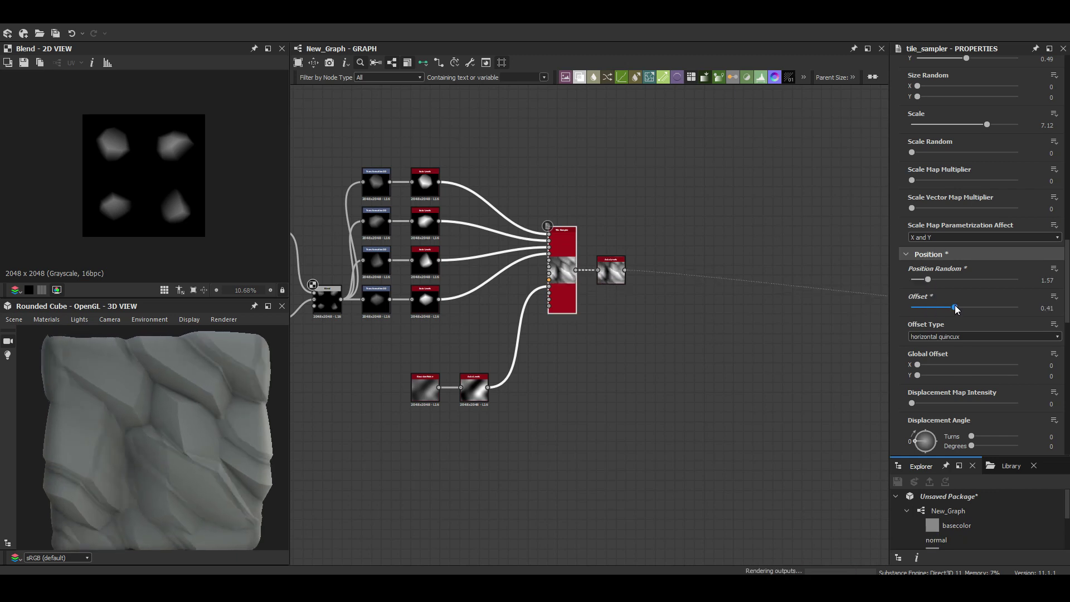
pyautogui.scroll(10, 981, 223)
pyautogui.moveTo(958, 119); pyautogui.dragTo(1015, 131)
pyautogui.scroll(-8, 968, 272)
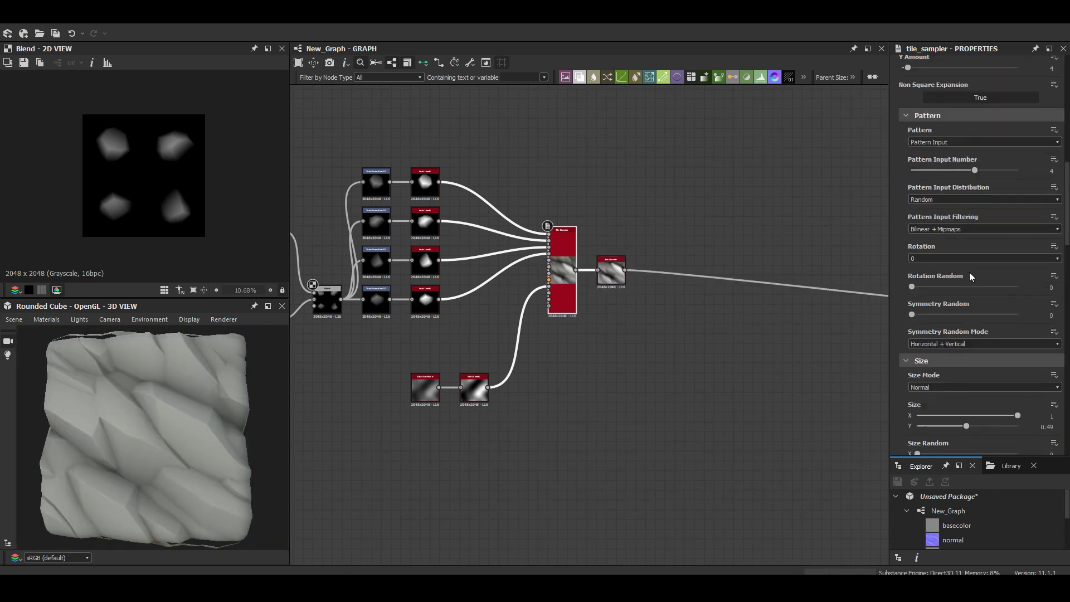
pyautogui.scroll(-3, 968, 271)
pyautogui.moveTo(924, 380); pyautogui.dragTo(946, 381)
# - Warp the Tile Sampler output at intensity 8.49, driven by the blurred noise
pyautogui.scroll(3, 559, 400)
pyautogui.press('space')
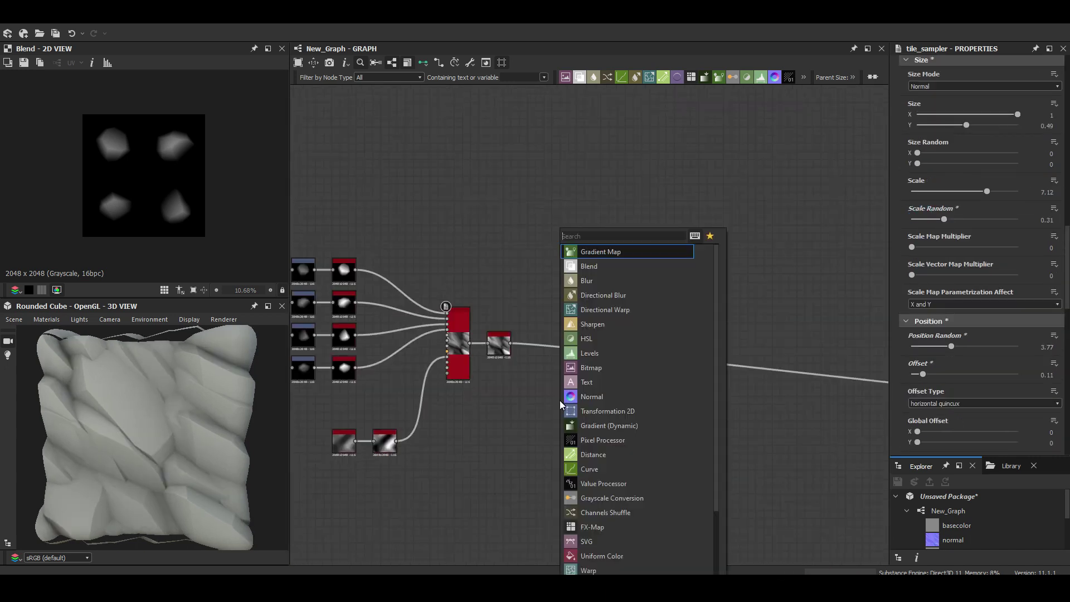
pyautogui.moveTo(1017, 295); pyautogui.dragTo(931, 295)
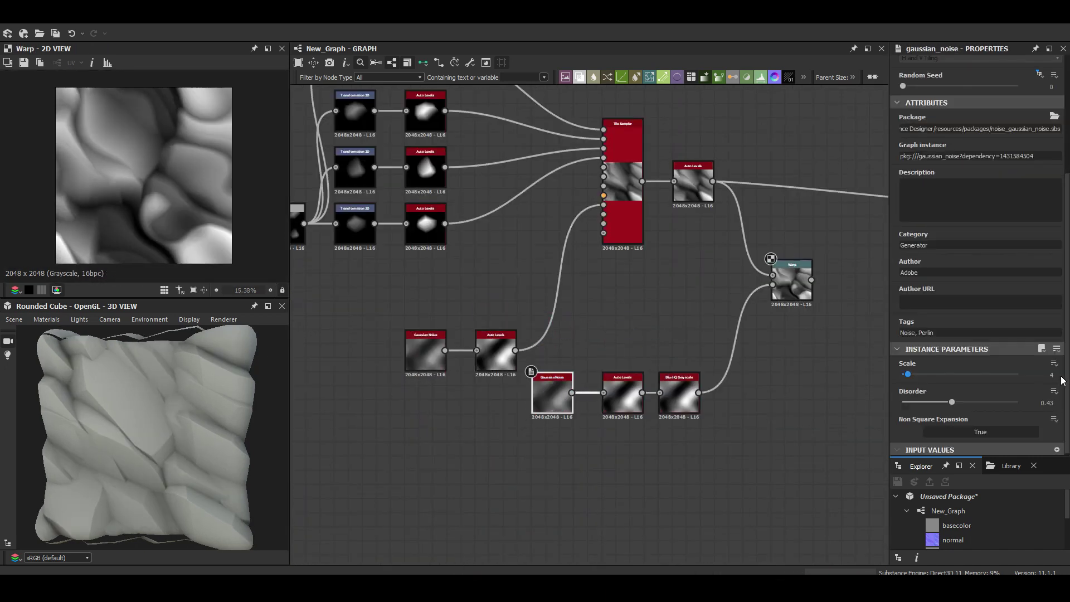
pyautogui.hotkey('ctrl', 'z')
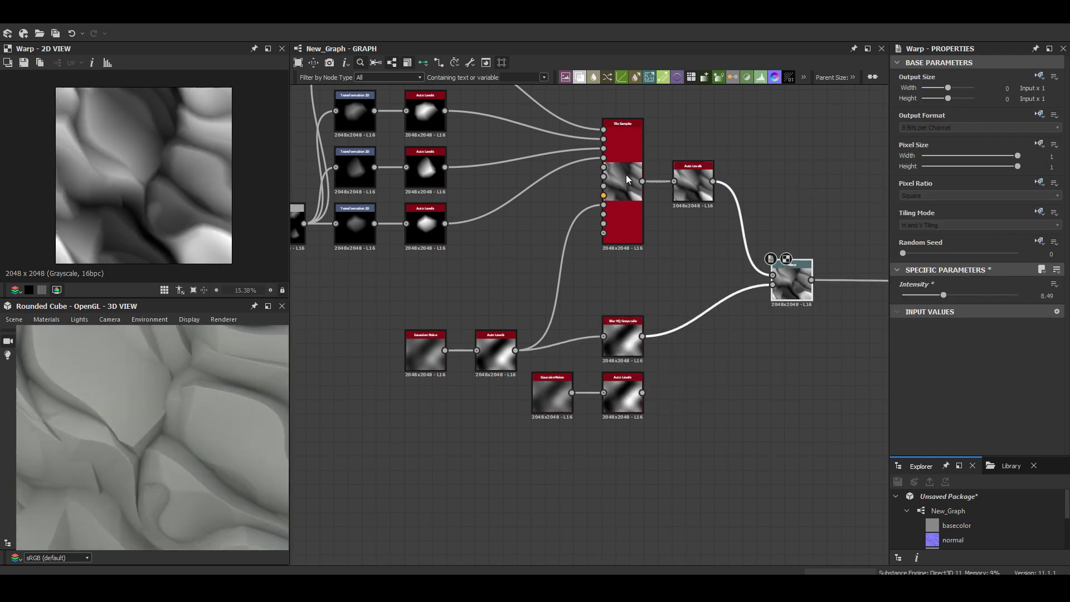
# - Set the duplicated Tile Sampler's Color Parametrization Multiplier to 1 and adjust a further parameter
pyautogui.click(623, 217)
pyautogui.click(983, 254)
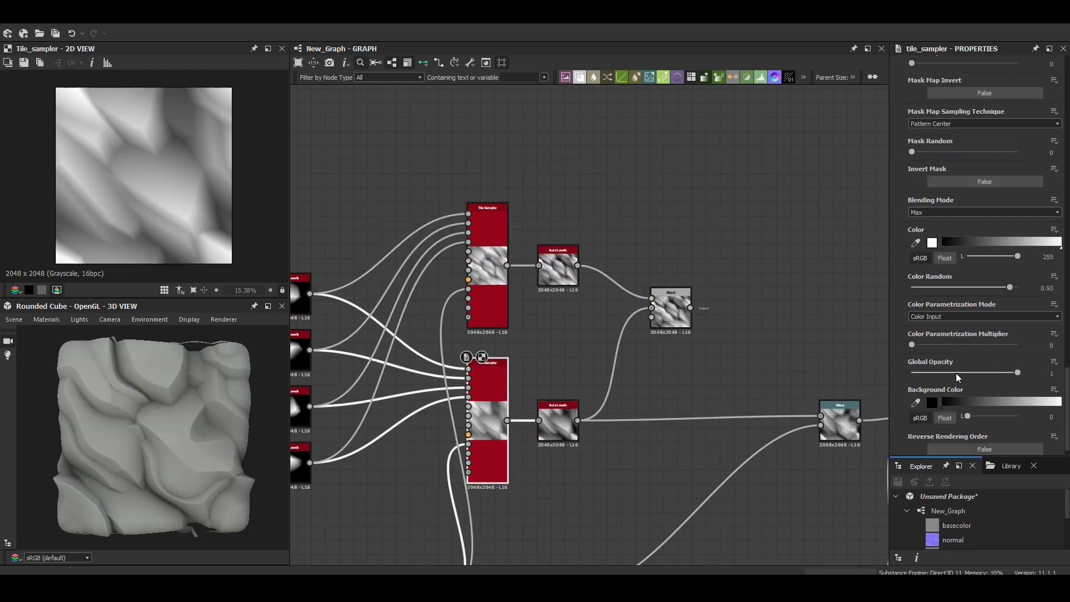
pyautogui.moveTo(911, 345); pyautogui.dragTo(1018, 344)
pyautogui.scroll(10, 925, 195)
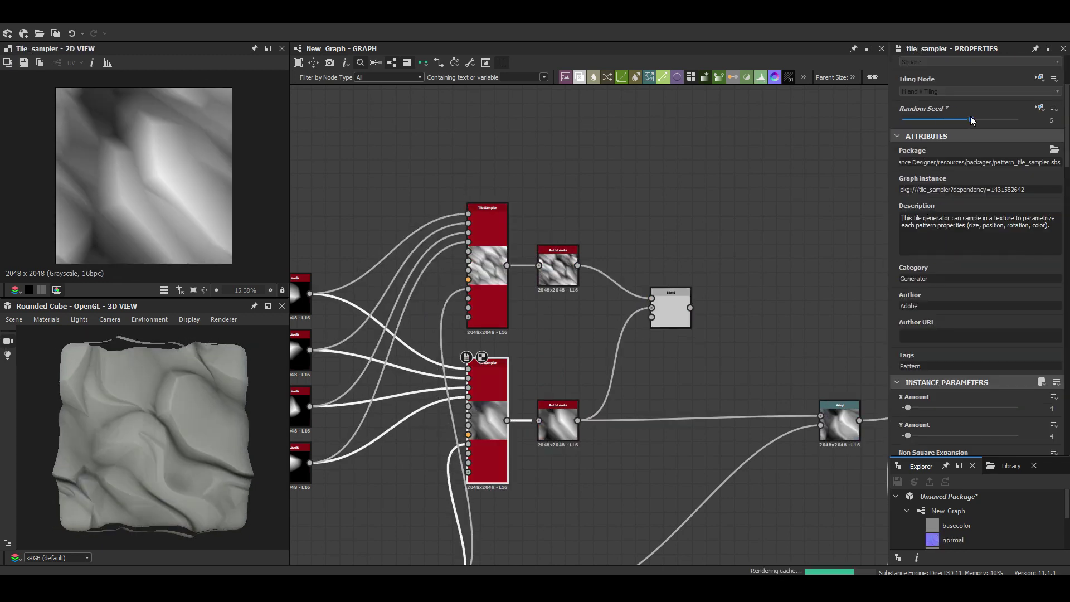
pyautogui.scroll(-3, 984, 255)
pyautogui.scroll(-8, 947, 279)
pyautogui.moveTo(911, 379); pyautogui.dragTo(947, 380)
pyautogui.scroll(3, 167, 423)
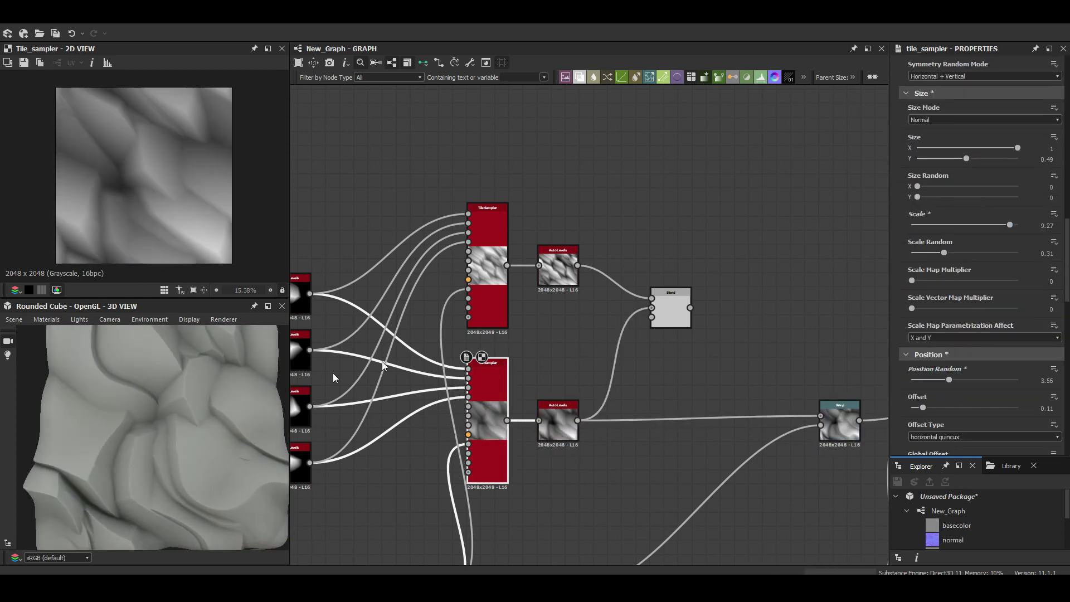
# - Blend both samplers in Max (Lighten) mode with lowered opacity, and rewire the Blend
pyautogui.moveTo(613, 346); pyautogui.dragTo(483, 334, button='middle')
pyautogui.click(540, 300)
pyautogui.click(909, 325)
pyautogui.click(913, 359)
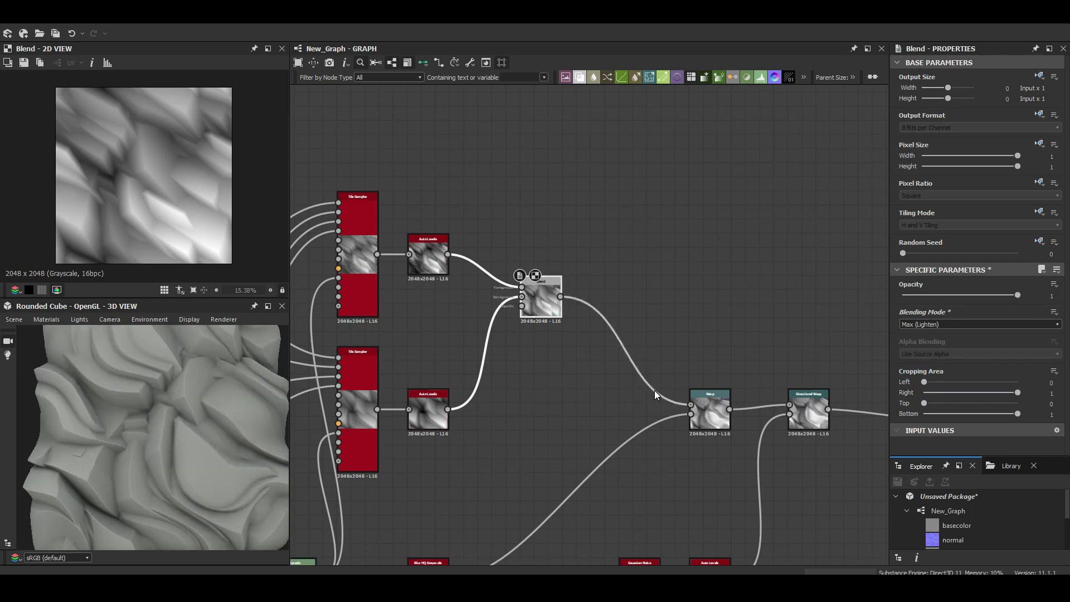
pyautogui.moveTo(540, 300); pyautogui.dragTo(541, 412)
pyautogui.click(909, 325)
pyautogui.click(920, 370)
pyautogui.moveTo(1018, 295); pyautogui.dragTo(929, 295)
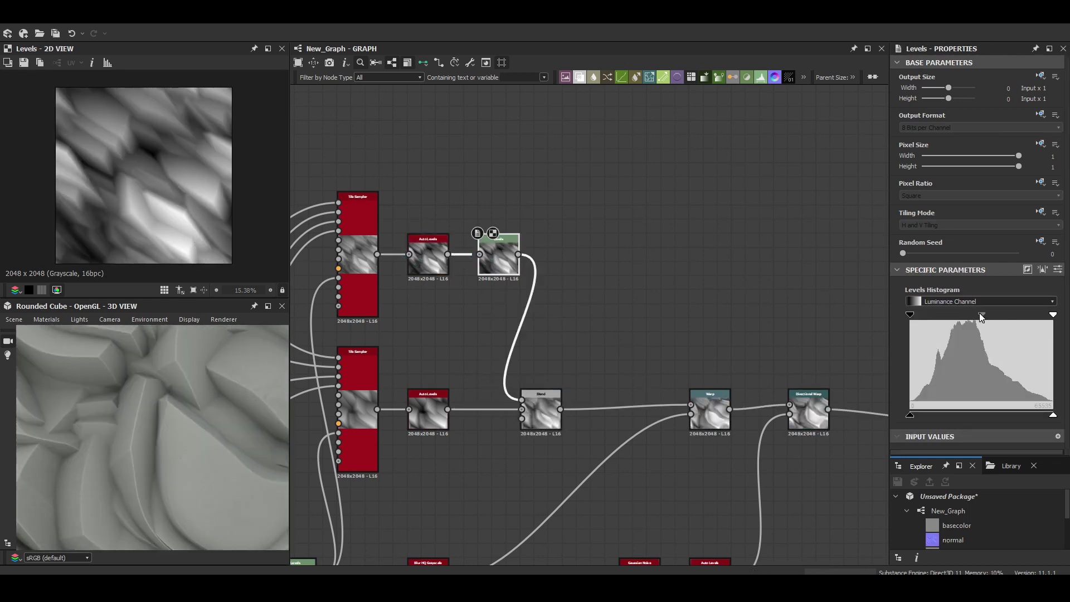
# - Darken the Levels output by lowering its highs, then preview the lower Tile Sampler
pyautogui.moveTo(1052, 414); pyautogui.dragTo(979, 412)
pyautogui.scroll(-3, 154, 457)
pyautogui.click(357, 440)
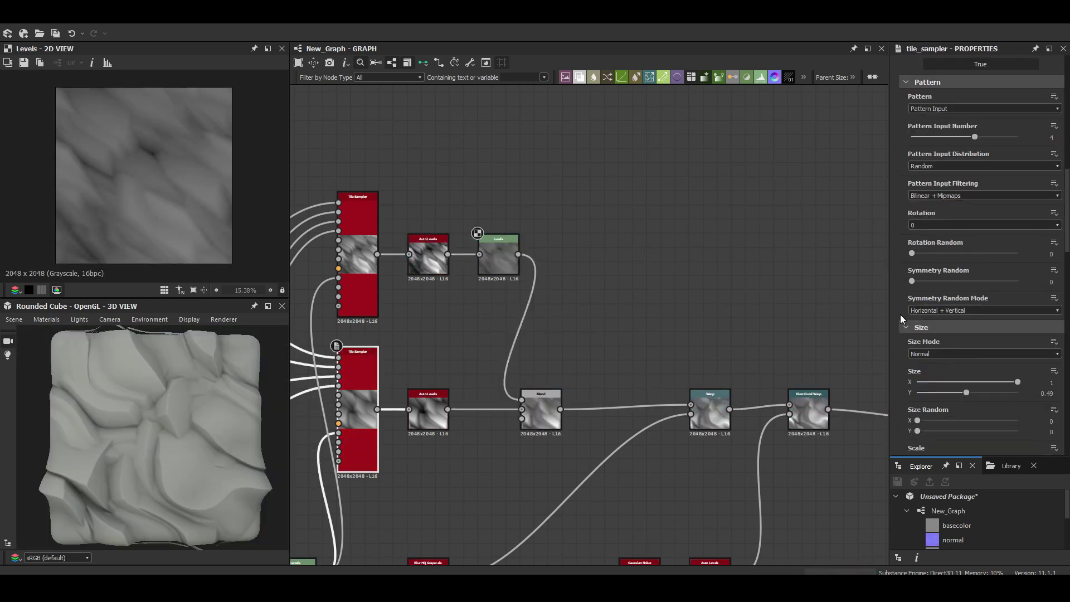
pyautogui.moveTo(357, 440); pyautogui.dragTo(557, 346, button='middle')
pyautogui.scroll(1, 557, 346)
pyautogui.doubleClick(656, 334)
# - Inspect the Blend node and bring up the preview scene's mesh choices
pyautogui.click(870, 328)
pyautogui.moveTo(869, 329); pyautogui.dragTo(635, 333, button='middle')
pyautogui.scroll(2, 251, 411)
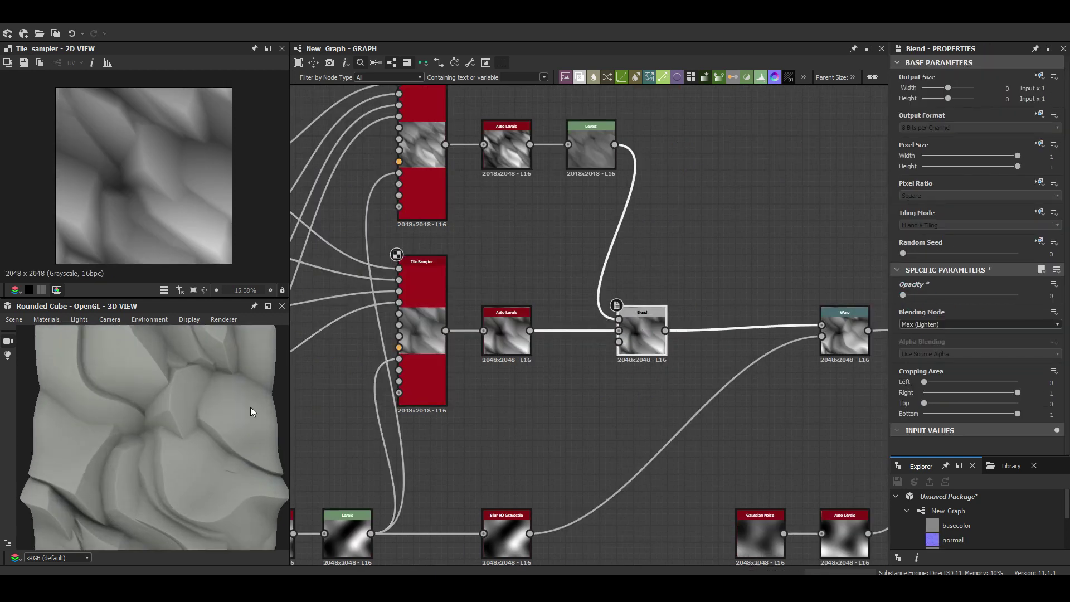
pyautogui.click(14, 319)
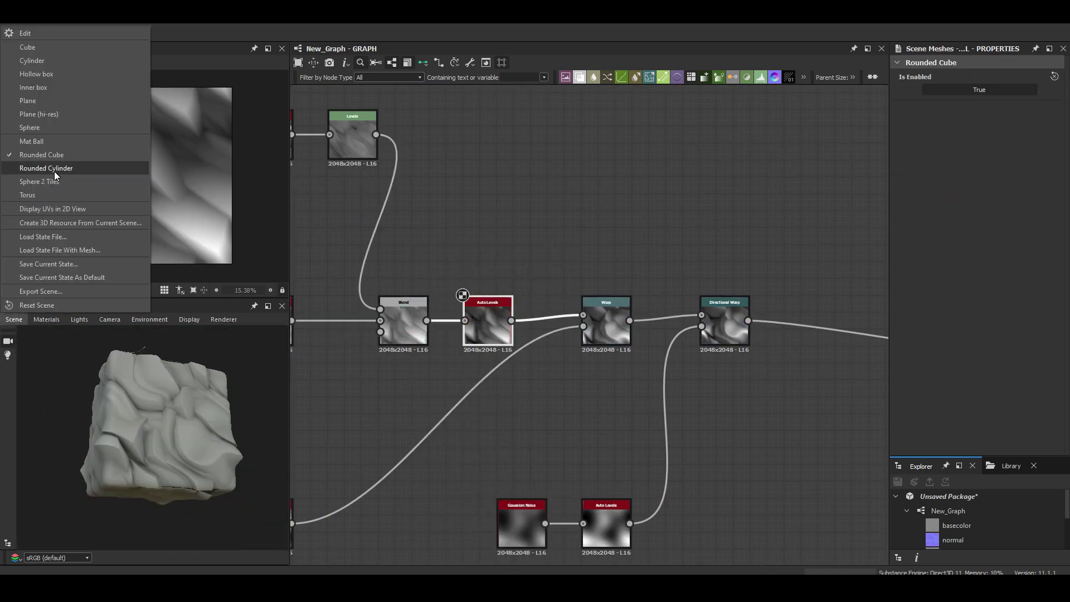
# - Change the Tile Sampler's random seed to 9 and preview the Directional Warp and Blend outputs
pyautogui.click(53, 172)
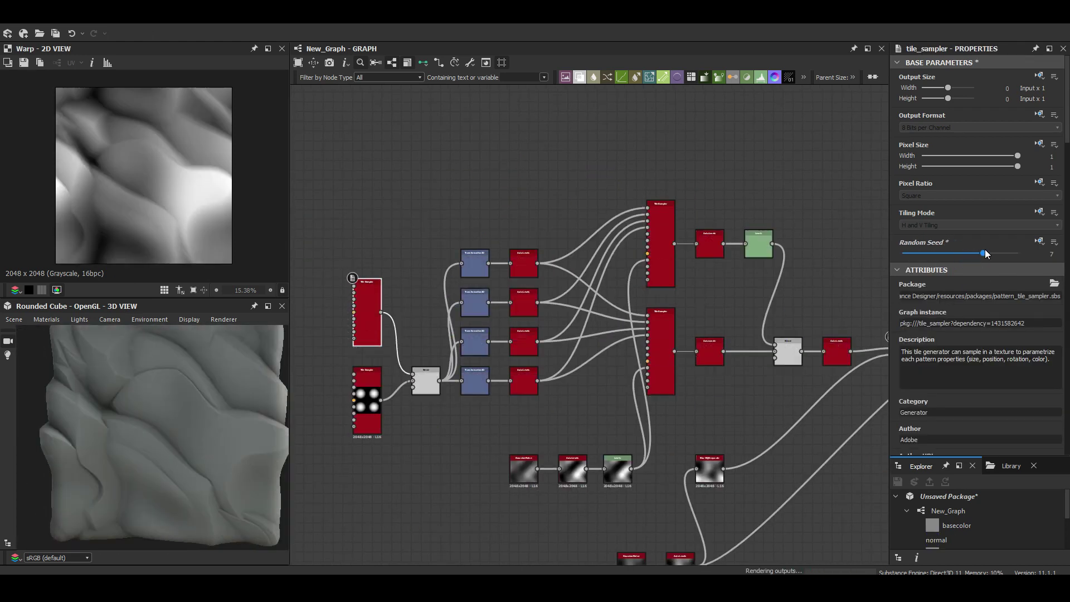
pyautogui.moveTo(903, 253); pyautogui.dragTo(1006, 252)
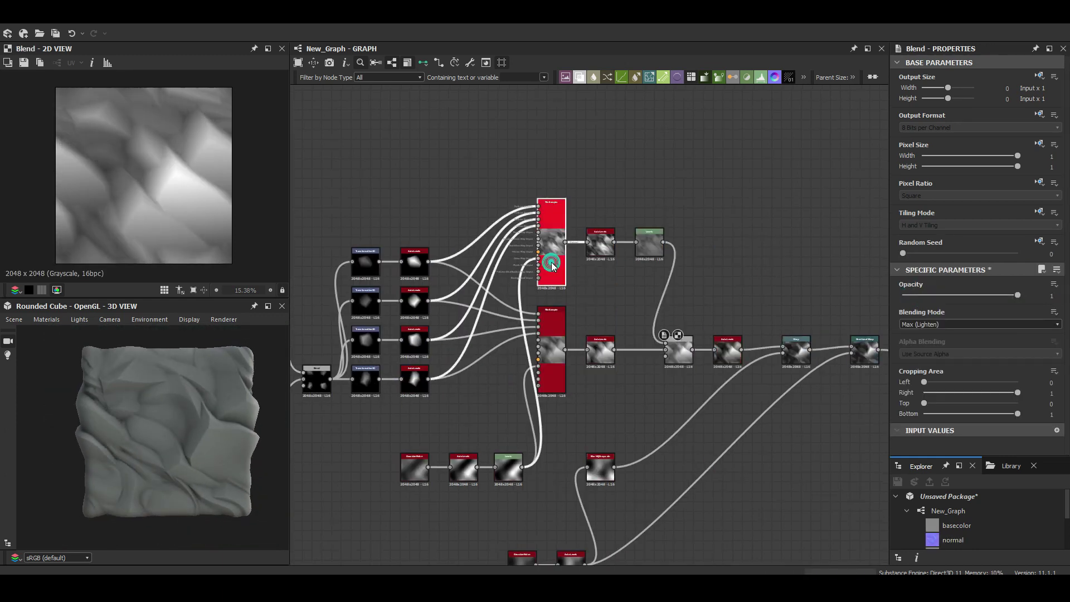
pyautogui.click(552, 264)
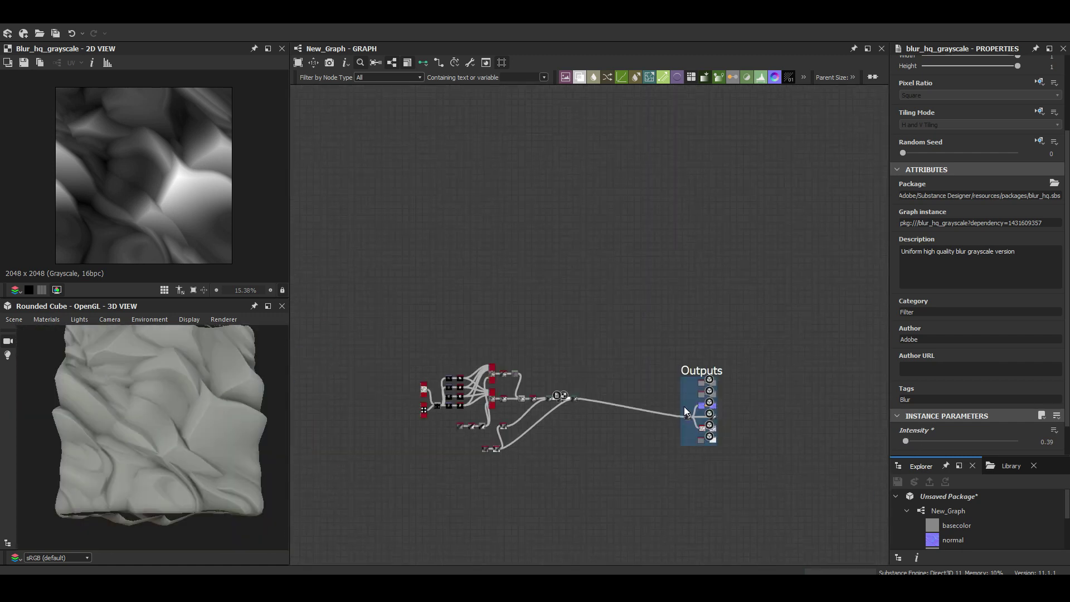
pyautogui.doubleClick(717, 315)
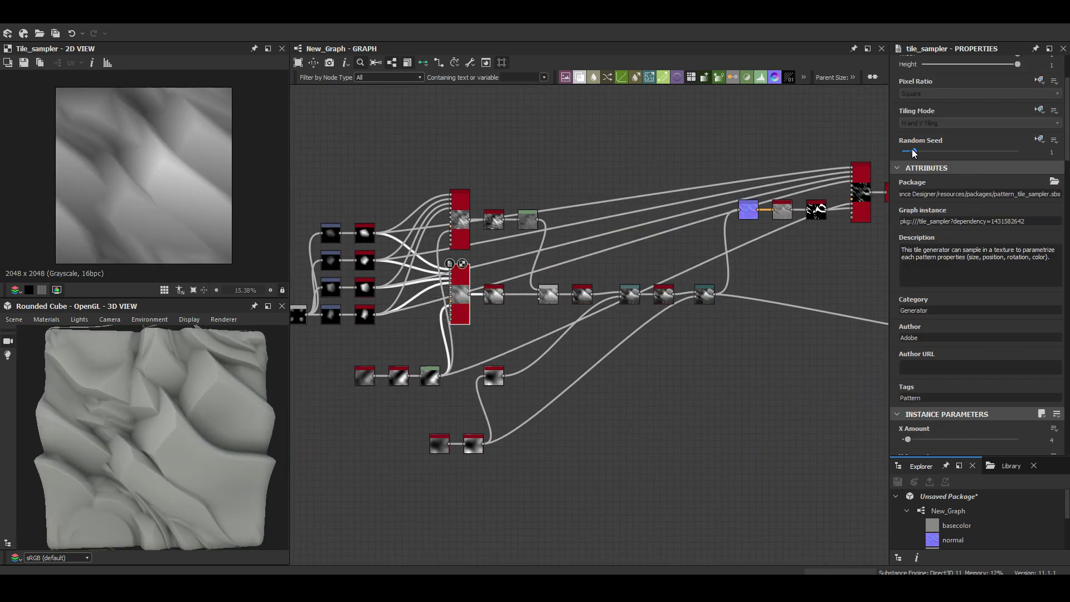
pyautogui.click(548, 292)
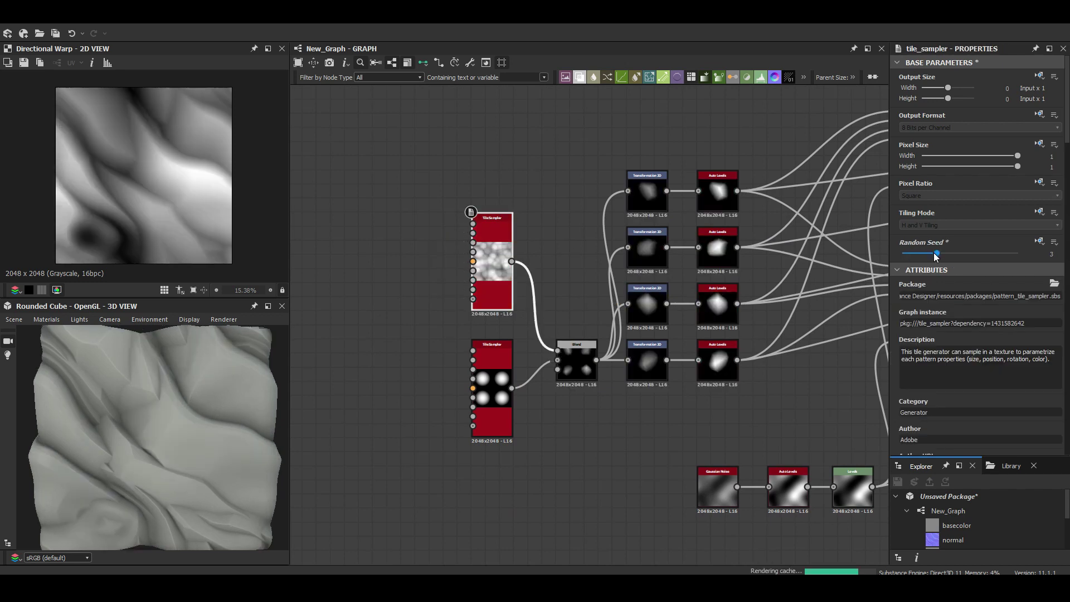
# - Reseed the base Tile Sampler (6, then 8, then 26) and set the Blend to Subtract
pyautogui.moveTo(902, 254); pyautogui.dragTo(975, 255)
pyautogui.click(1060, 252)
pyautogui.click(1059, 252)
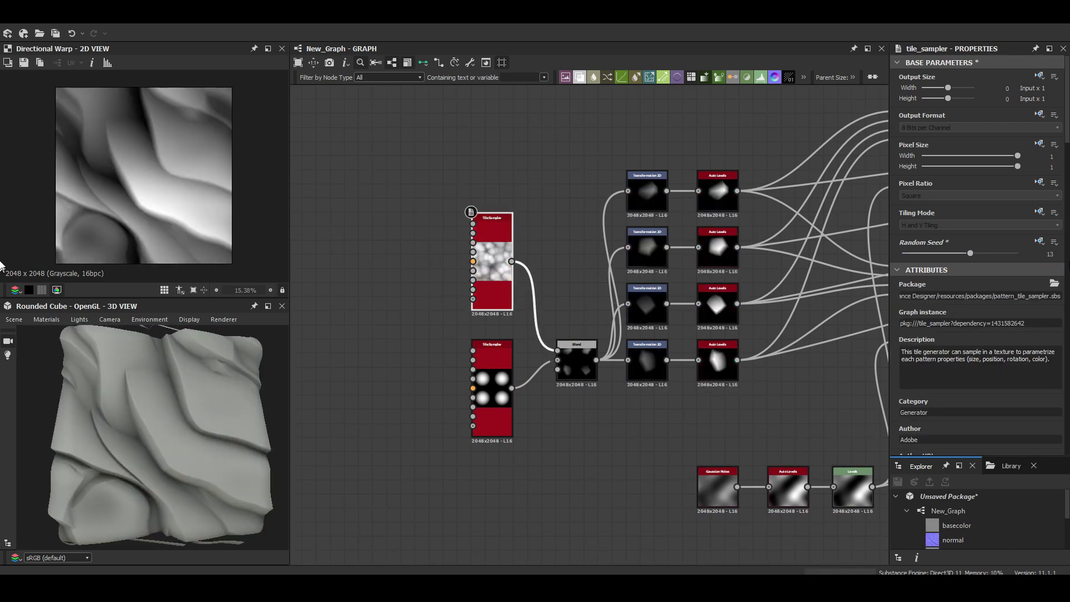
pyautogui.click(1059, 252)
pyautogui.click(1059, 252)
pyautogui.click(1060, 252)
pyautogui.click(1059, 252)
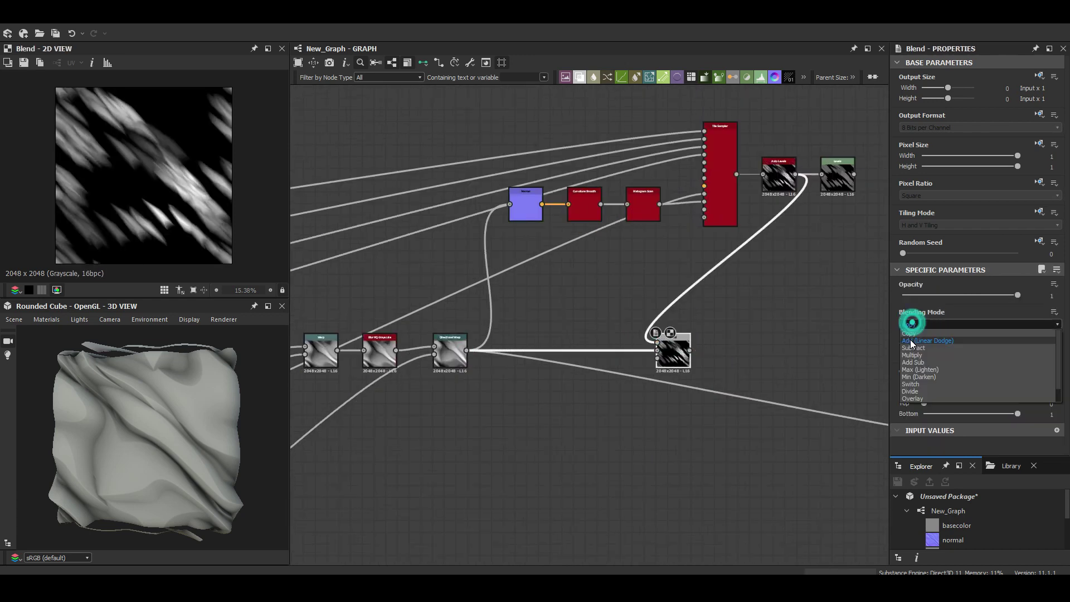
pyautogui.click(912, 347)
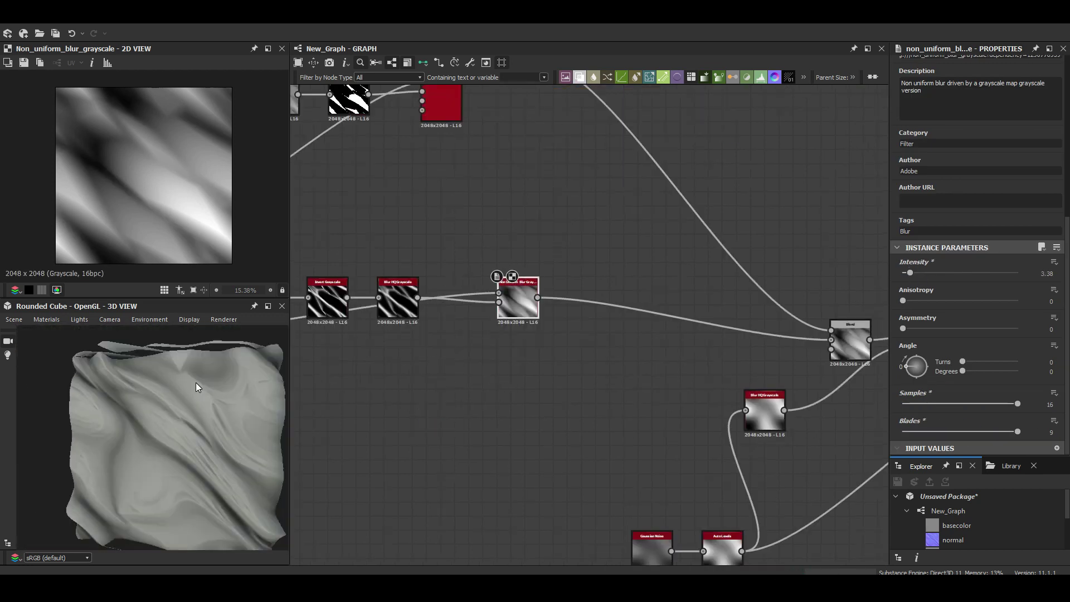
# - Review the Invert, HBAO, Blur HQ and Gaussian Noise nodes; connect Auto Levels into Directional Warp
pyautogui.click(443, 301)
pyautogui.moveTo(196, 421); pyautogui.dragTo(148, 401)
pyautogui.click(579, 292)
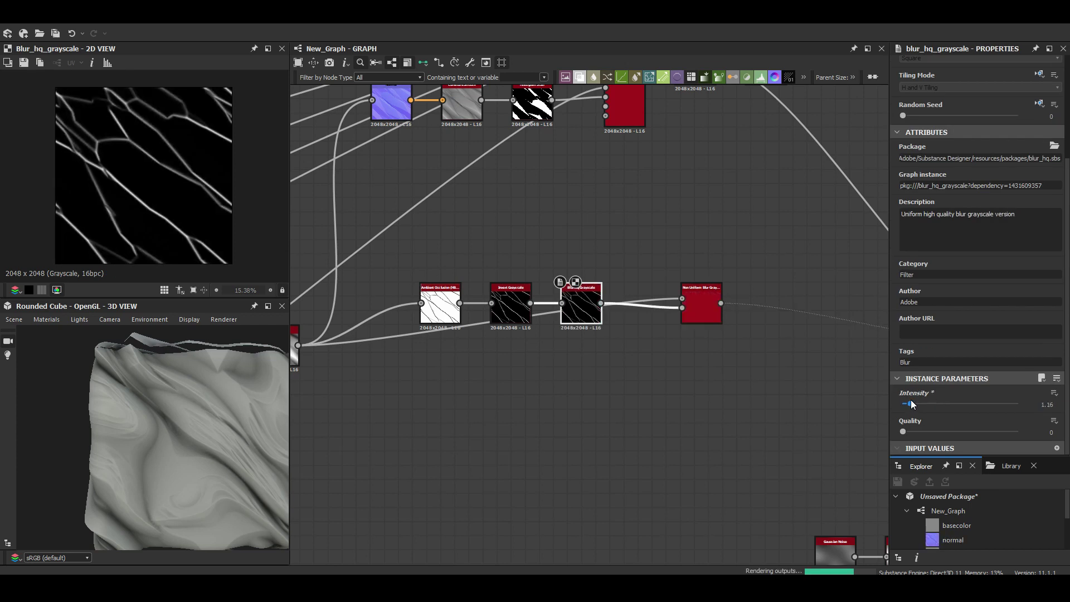
pyautogui.click(468, 426)
pyautogui.moveTo(558, 426); pyautogui.dragTo(613, 275)
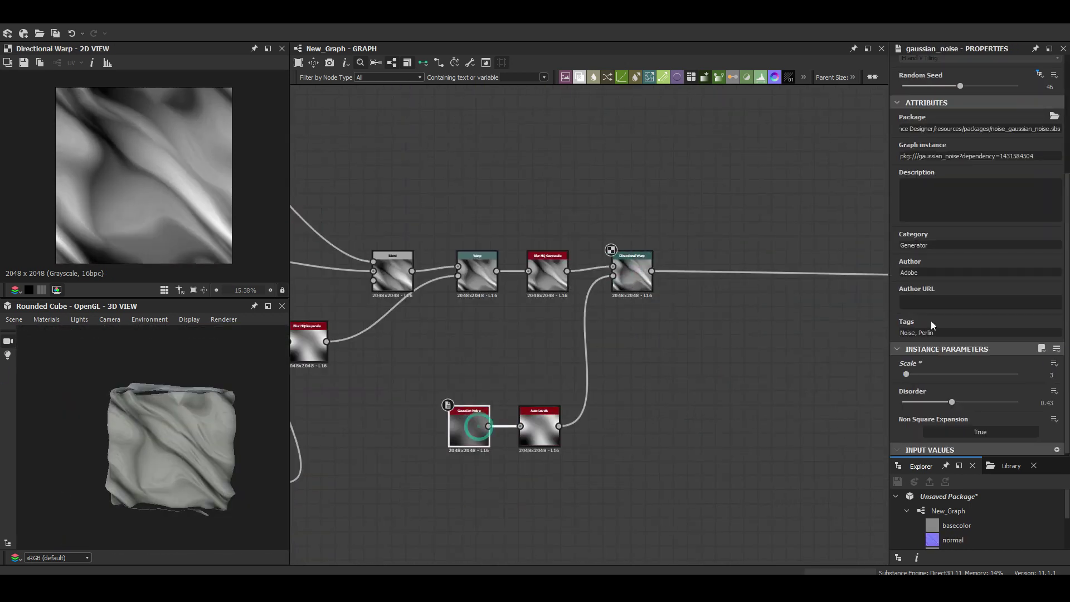
# - Reseed the lower Tile Sampler to 23
pyautogui.moveTo(902, 186); pyautogui.dragTo(961, 186)
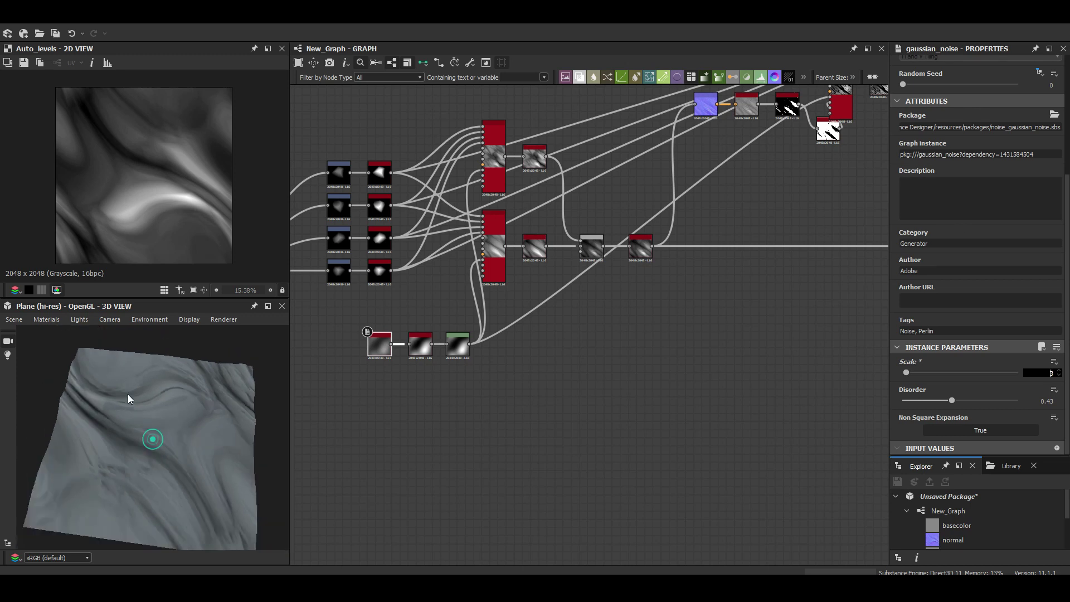
# - Raise the Gaussian Noise random seed to 10 and check the Blend settings
pyautogui.click(1060, 83)
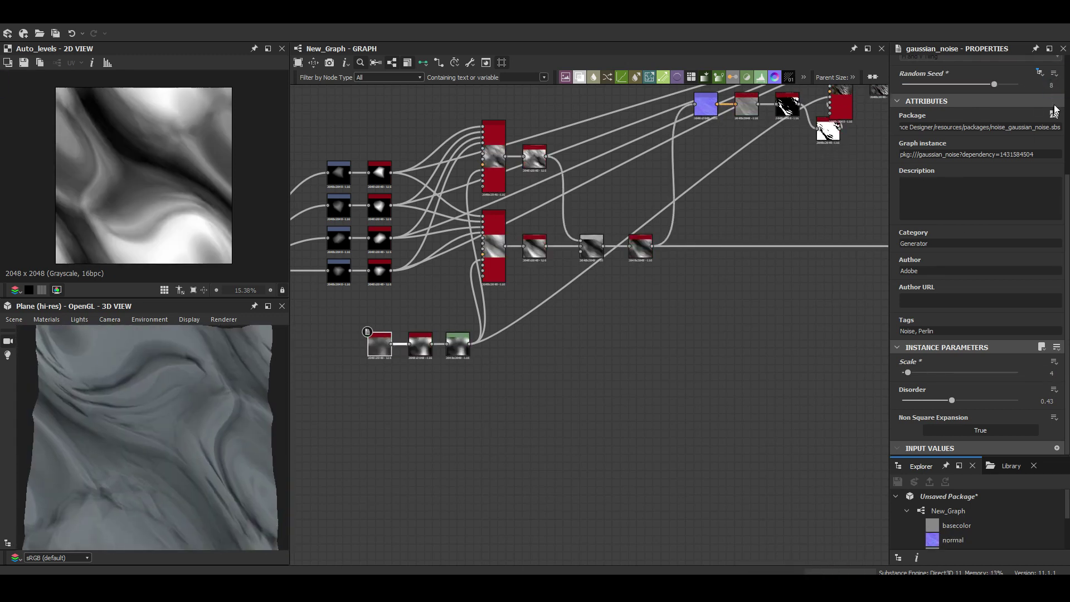
pyautogui.click(1059, 83)
pyautogui.click(1060, 83)
pyautogui.click(594, 250)
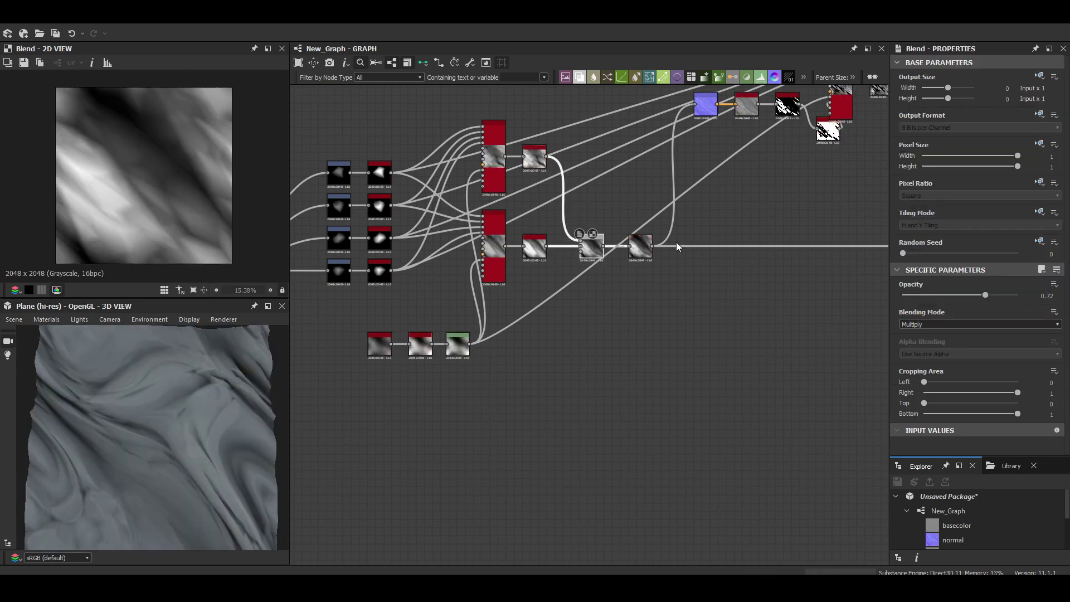
pyautogui.click(379, 342)
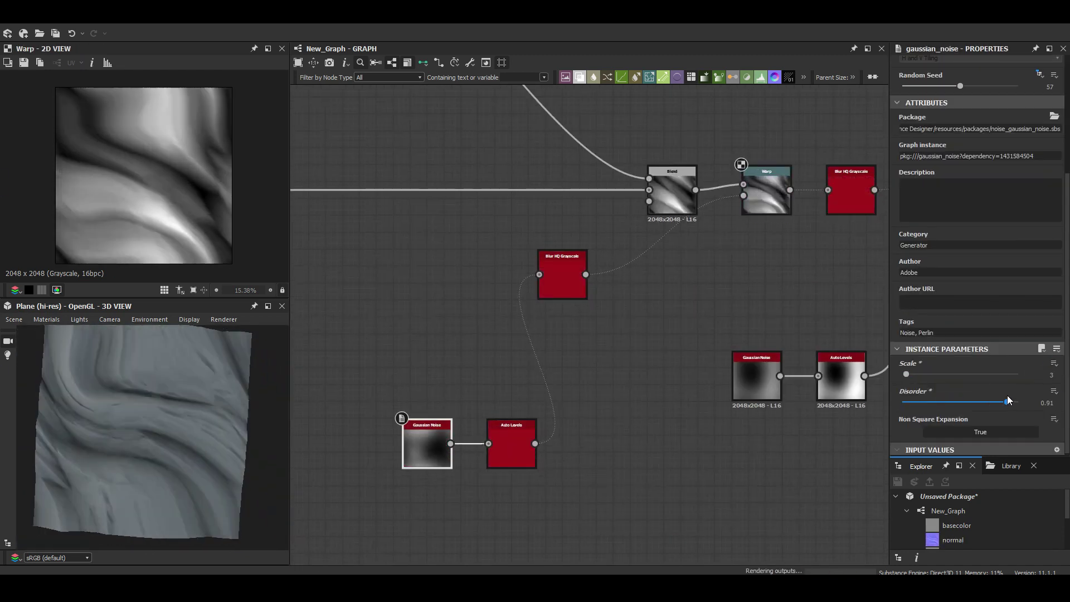
# - Add a Perlin Noise source, check the Warp intensity, and set the Perlin seed to 7
pyautogui.click(915, 373)
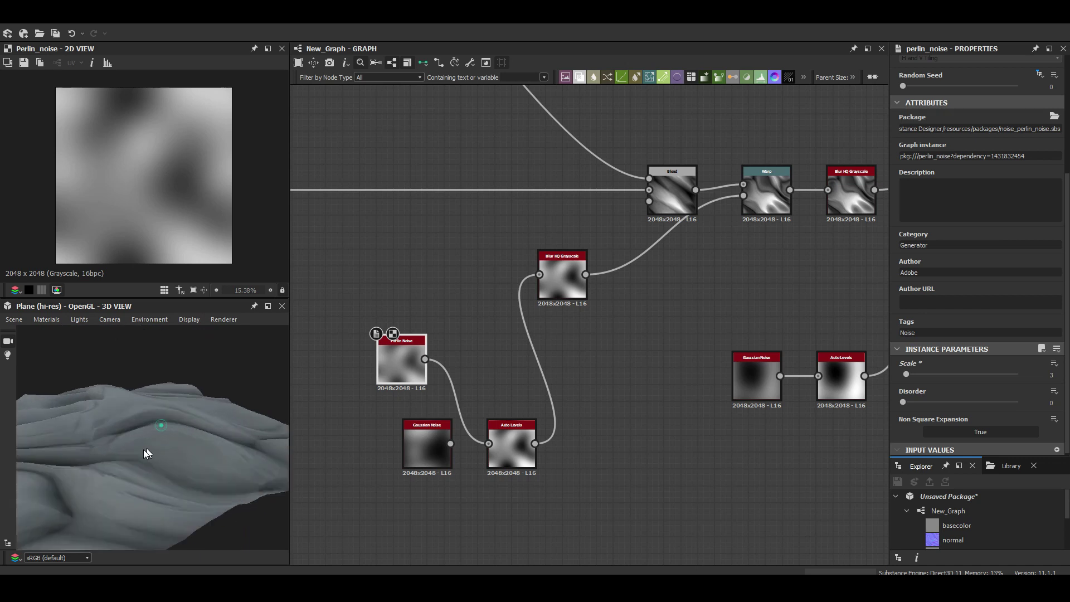
pyautogui.click(766, 190)
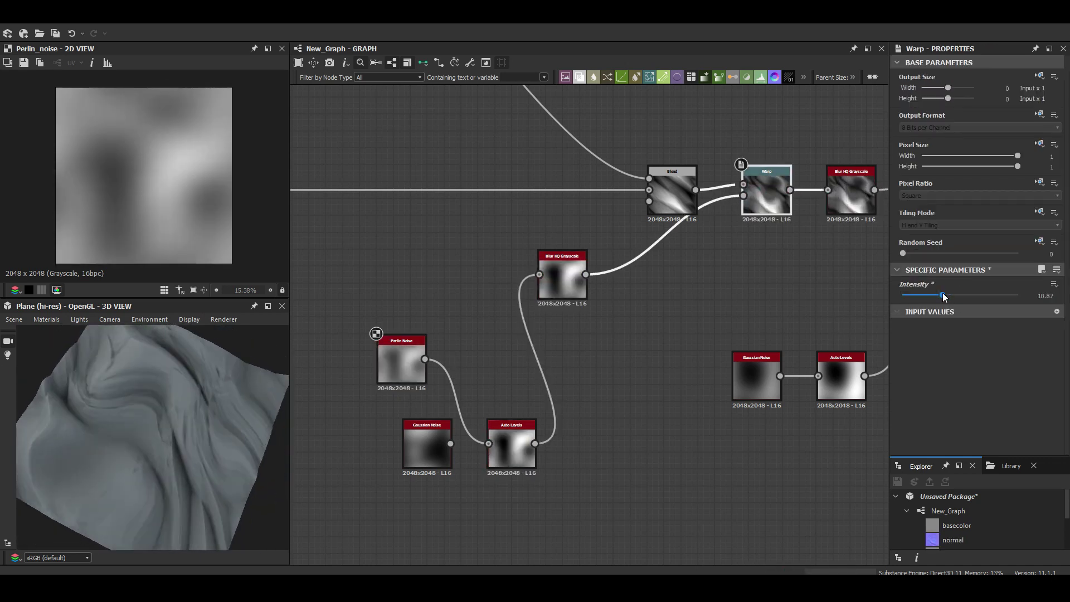
pyautogui.click(379, 337)
pyautogui.click(1061, 253)
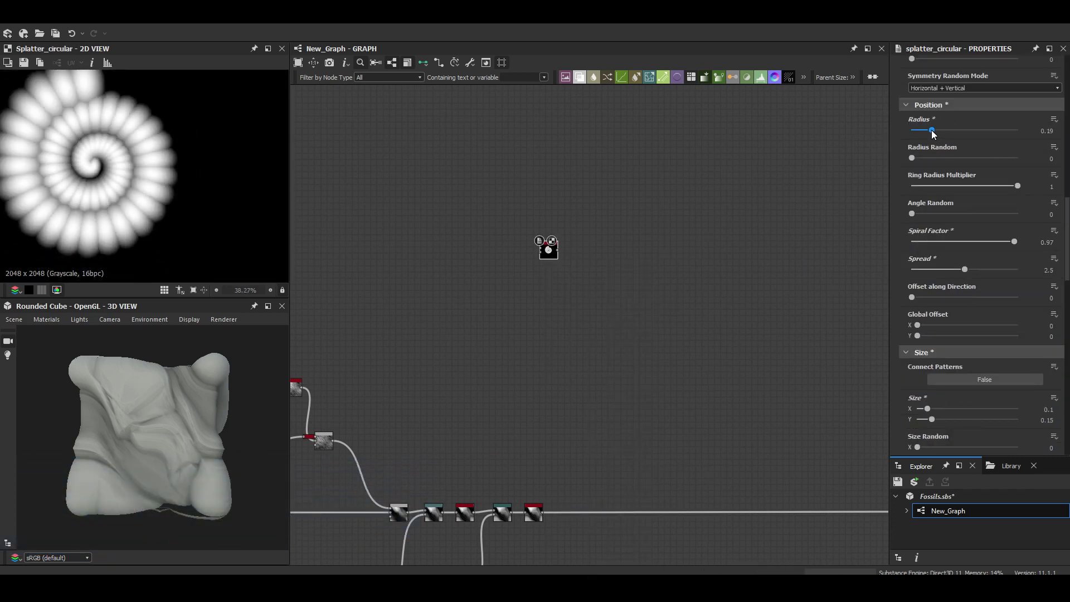
# - Set the spiral radius to 0.19 and threshold it into a solid white mask
pyautogui.moveTo(927, 419); pyautogui.dragTo(932, 419)
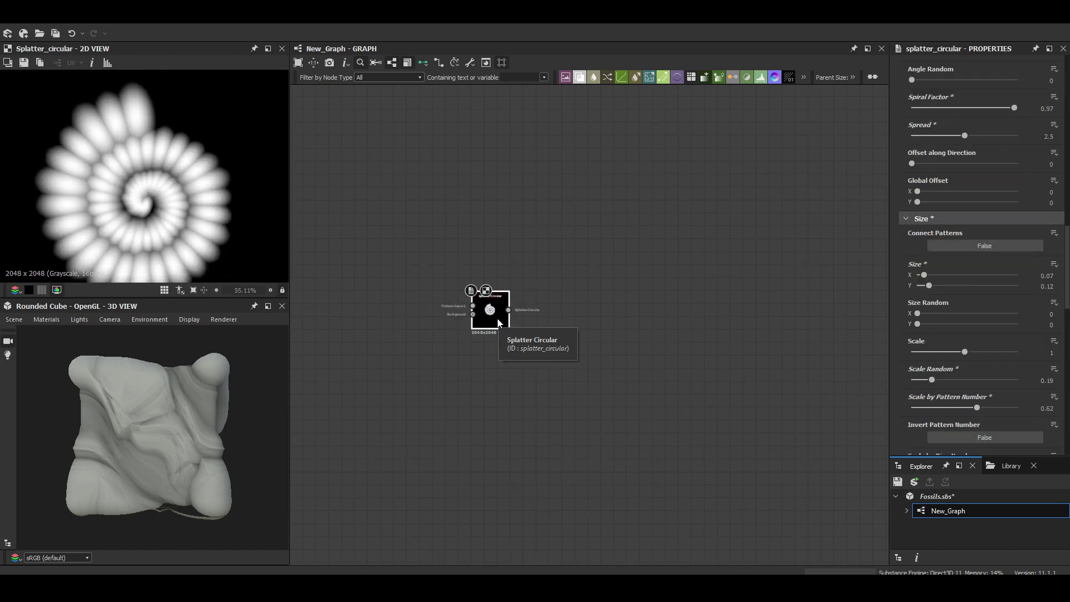
pyautogui.moveTo(903, 372); pyautogui.dragTo(997, 373)
pyautogui.click(490, 304)
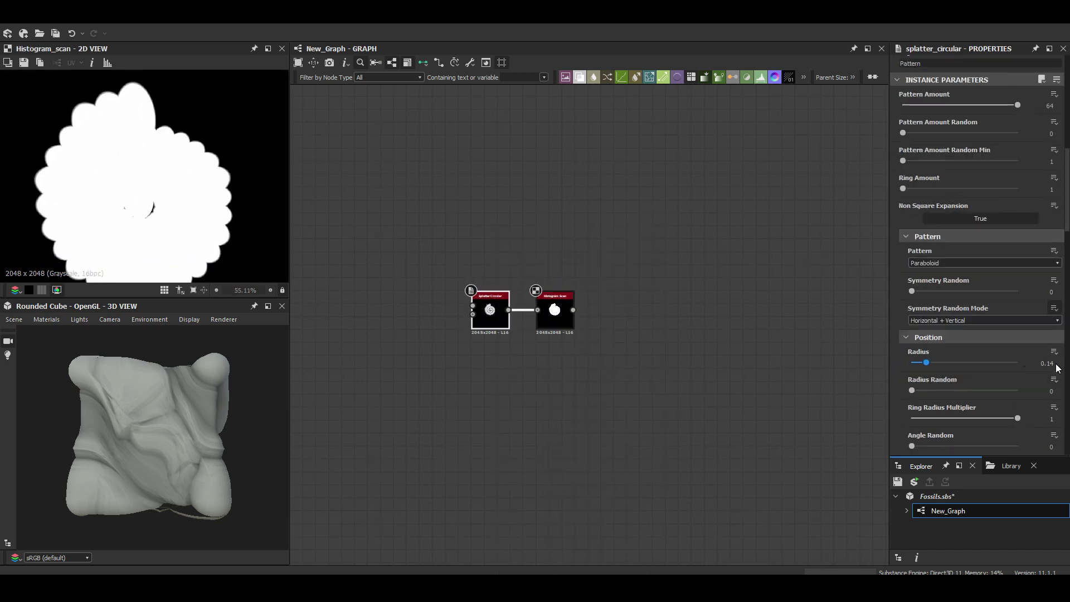
# - Add a Non Uniform Blur Grayscale with the inverted spiral as blur map, intensity 12.32
pyautogui.press('space')
pyautogui.write('non uniform')
pyautogui.click(633, 246)
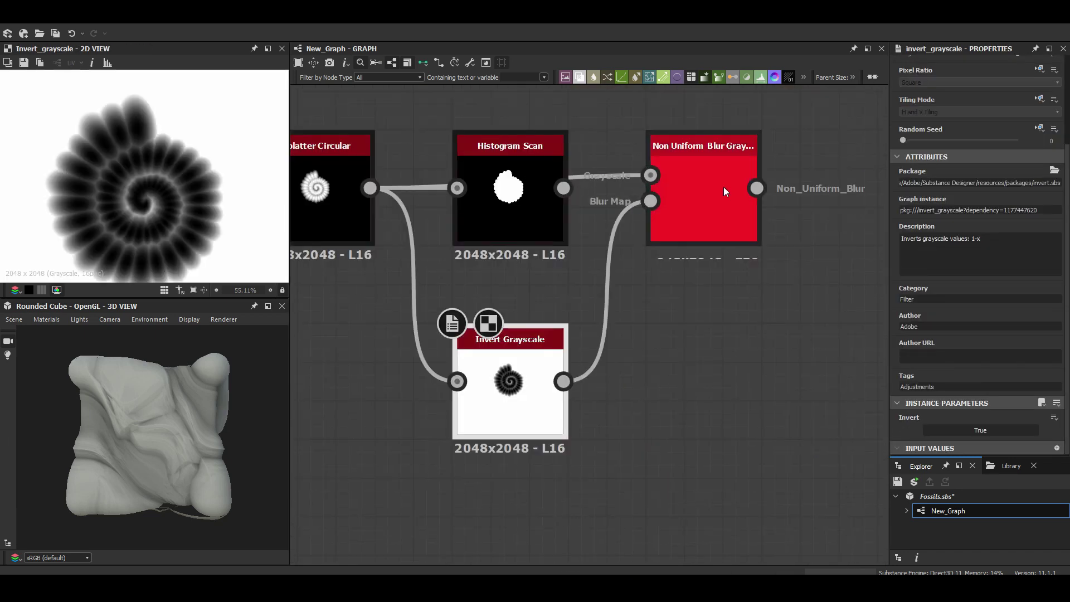
pyautogui.click(653, 232)
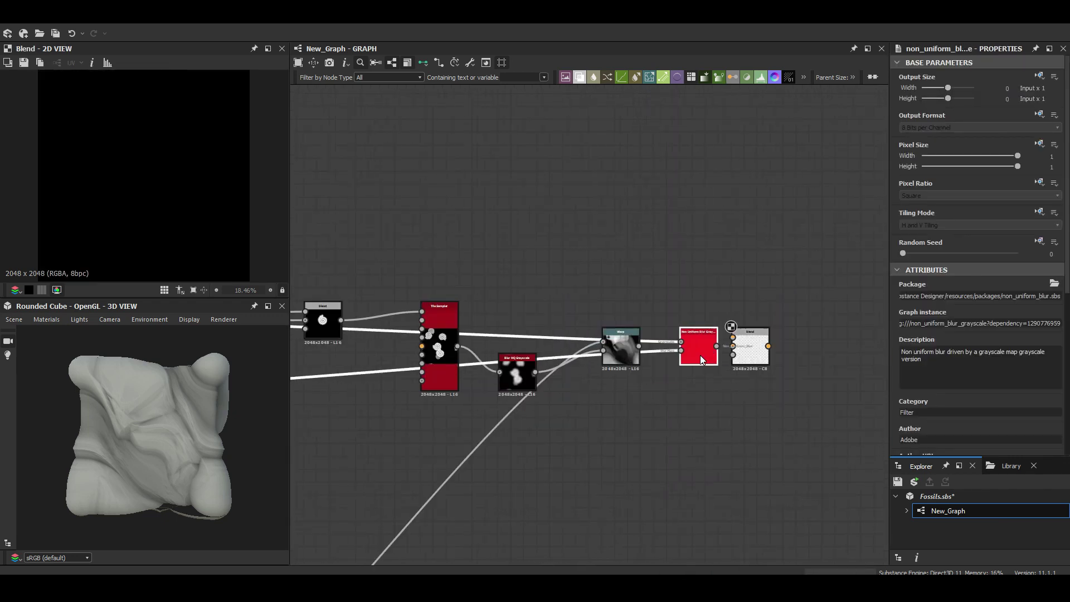
pyautogui.click(697, 355)
pyautogui.moveTo(908, 341); pyautogui.dragTo(928, 342)
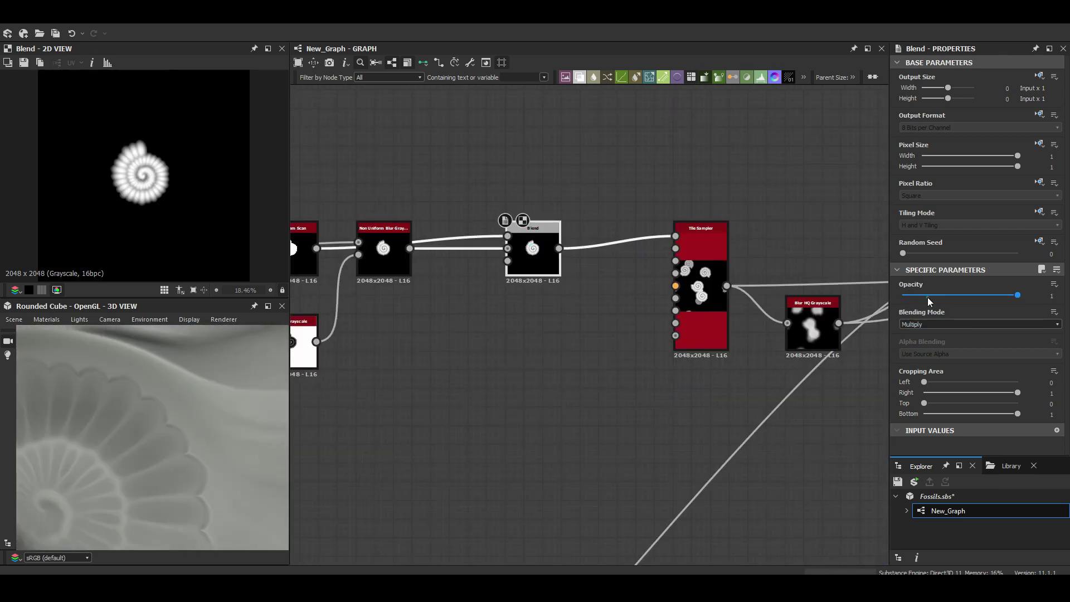
# - Set the Blend to Multiply and add a Blur HQ Grayscale node
pyautogui.click(916, 325)
pyautogui.click(912, 355)
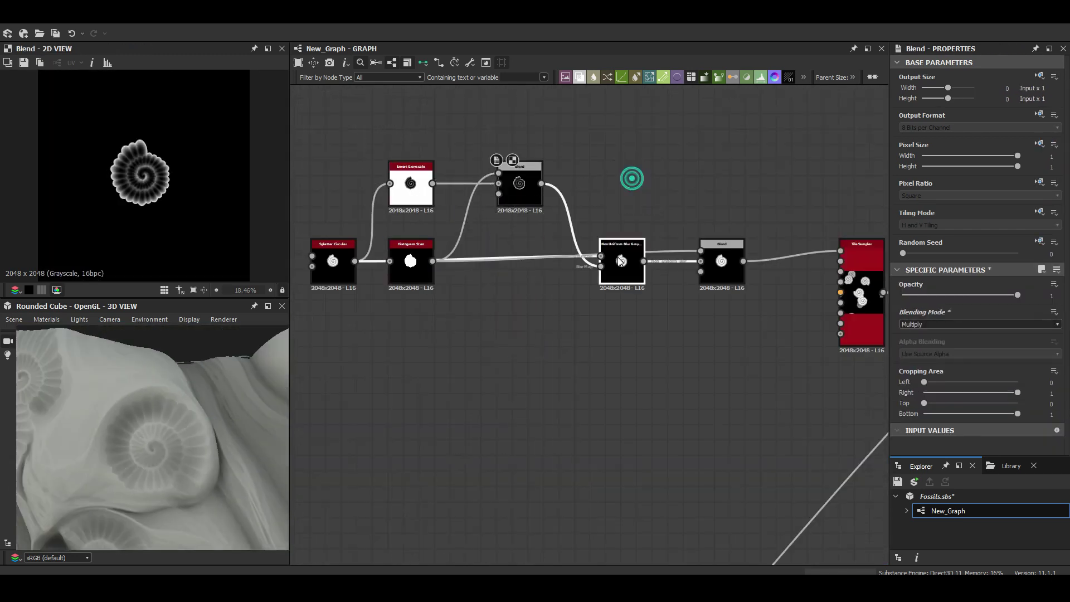
pyautogui.write('blur')
pyautogui.press('Return')
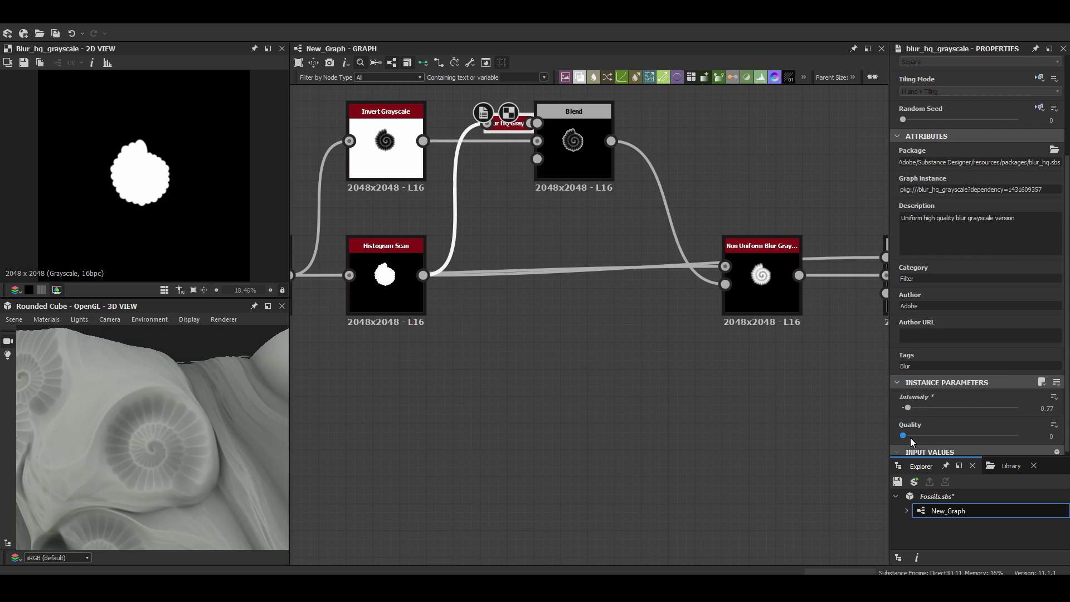
pyautogui.scroll(-3, 546, 305)
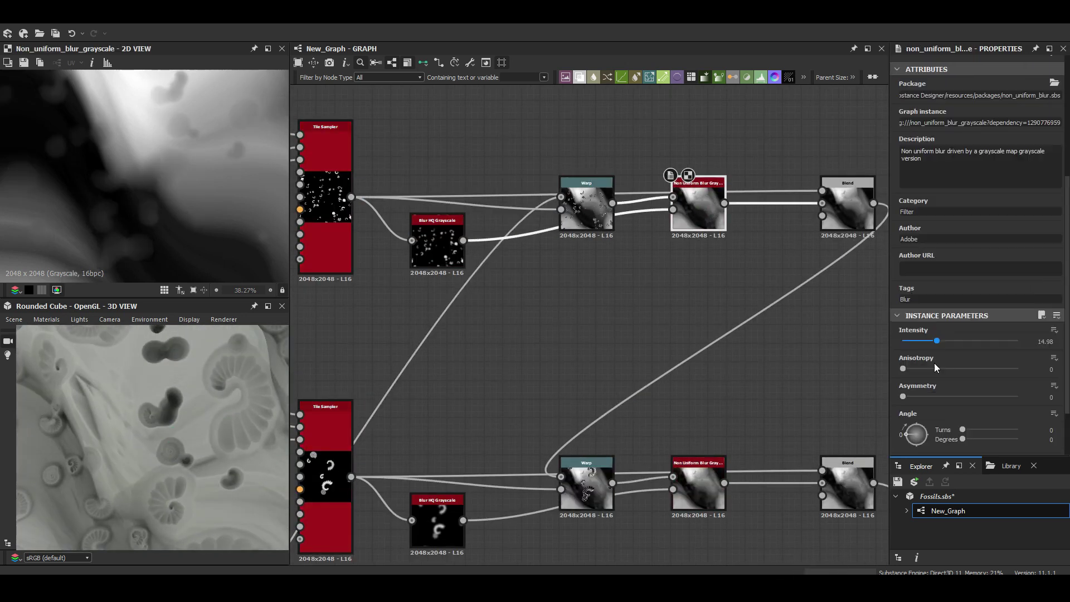
# - Raise the fossil Tile Sampler's Mask Random to 0.74 and its scale to about 5
pyautogui.click(429, 261)
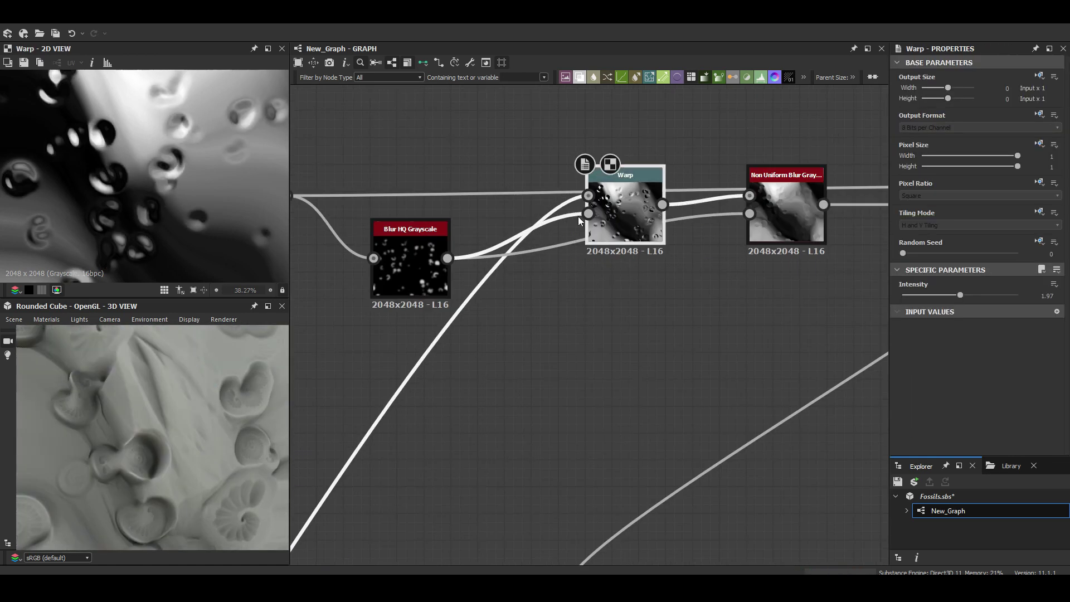
pyautogui.click(762, 225)
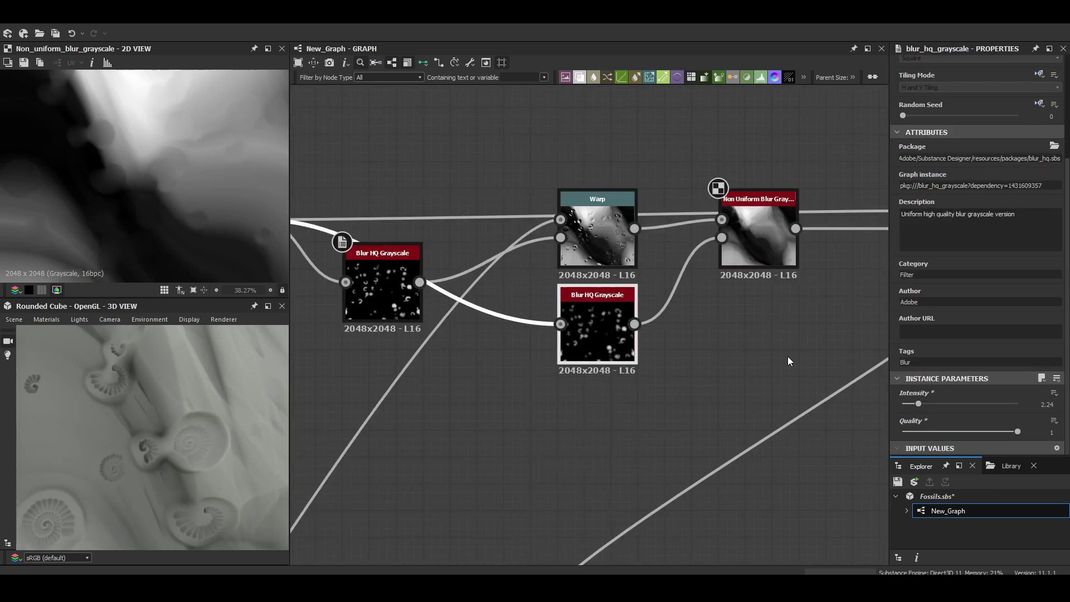
pyautogui.moveTo(170, 424); pyautogui.dragTo(196, 414)
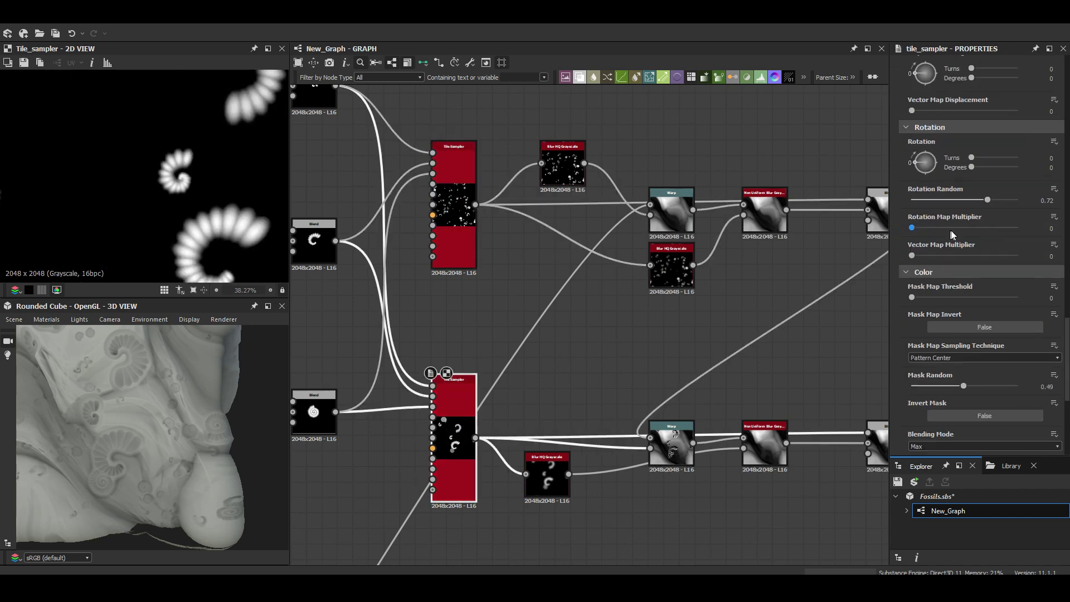
pyautogui.moveTo(963, 386); pyautogui.dragTo(990, 387)
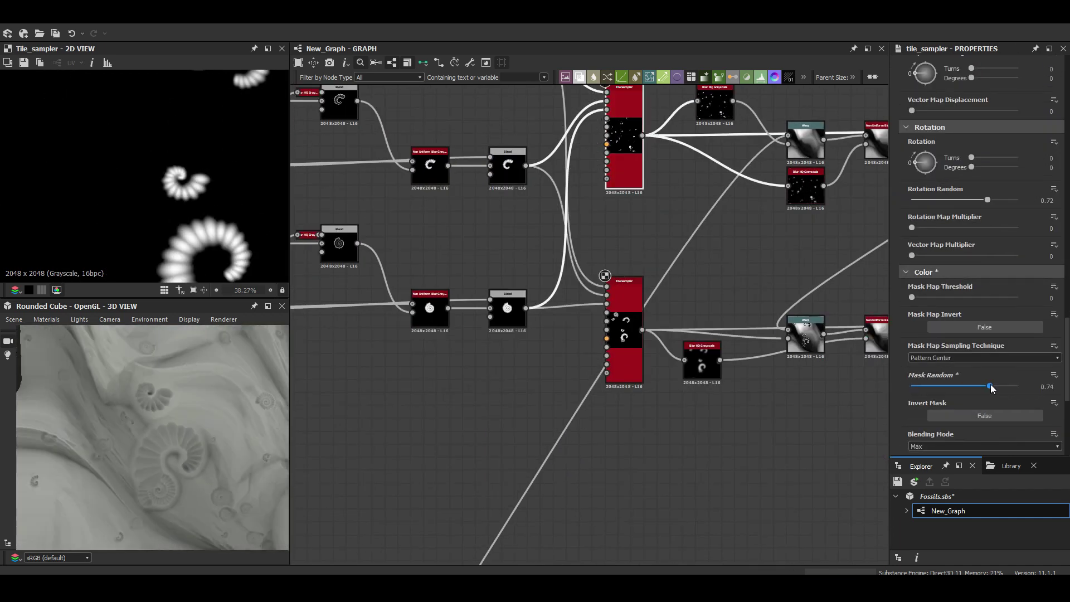
pyautogui.moveTo(922, 158); pyautogui.dragTo(965, 160)
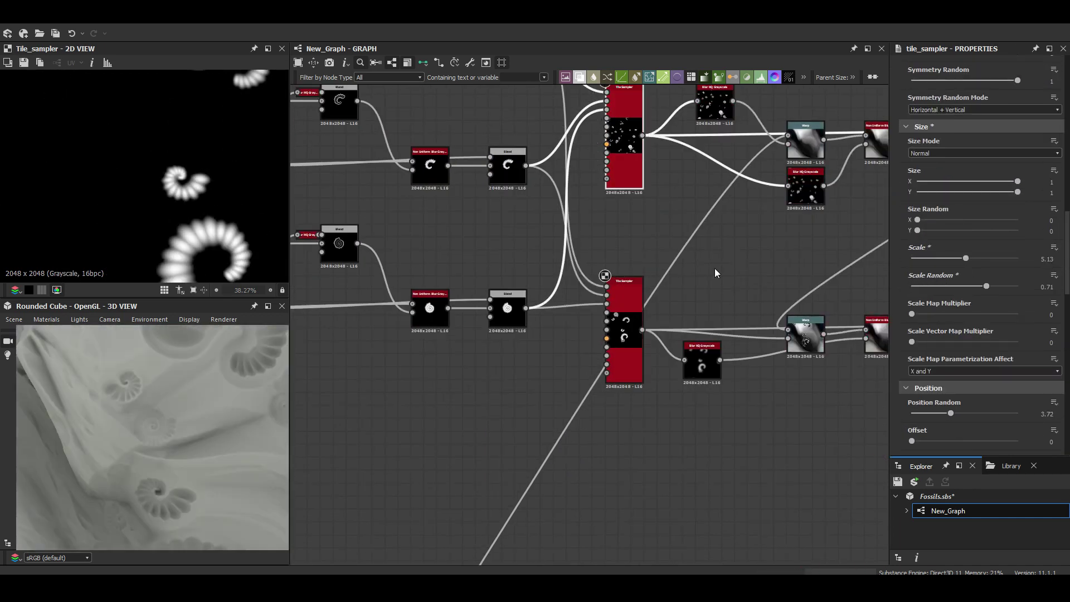
# - Set the Blur HQ intensity to 1.7 with high quality
pyautogui.scroll(-3, 975, 278)
pyautogui.click(914, 404)
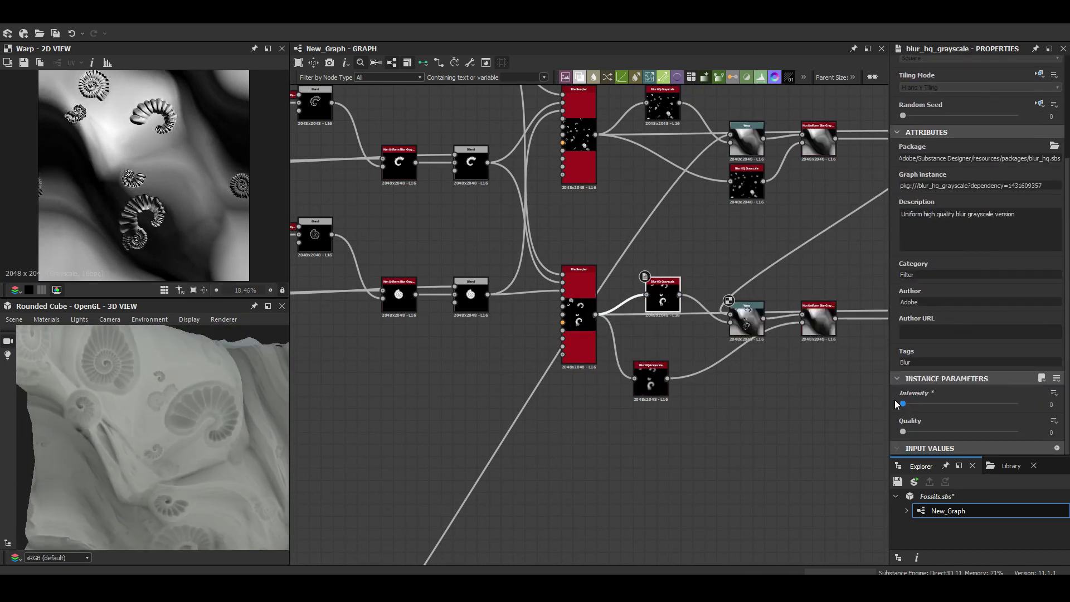
pyautogui.moveTo(898, 404); pyautogui.dragTo(911, 404)
pyautogui.scroll(2, 749, 318)
pyautogui.click(1016, 432)
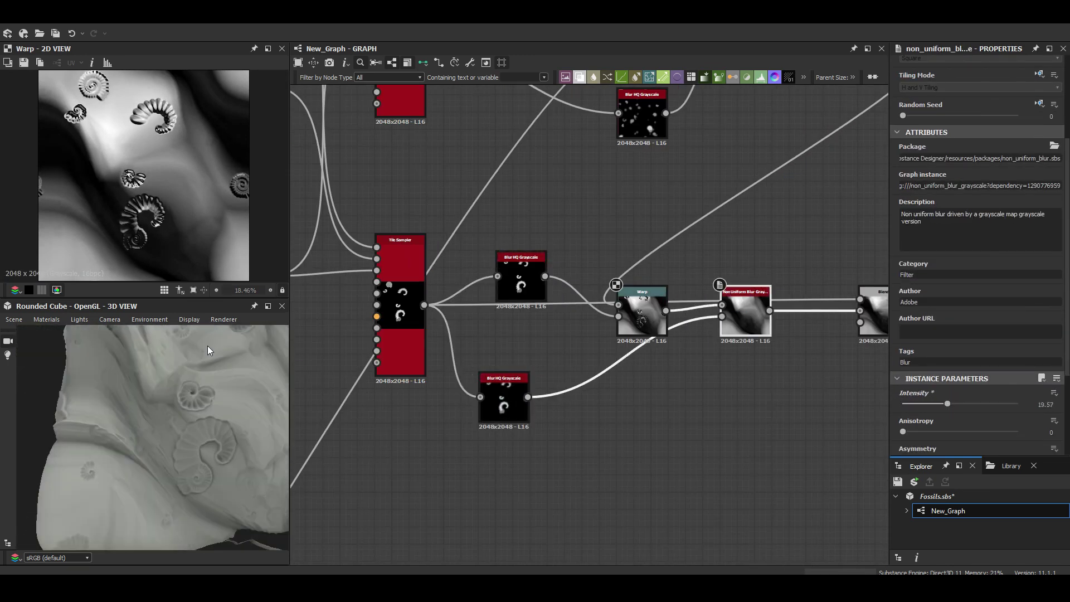
pyautogui.scroll(5, 194, 387)
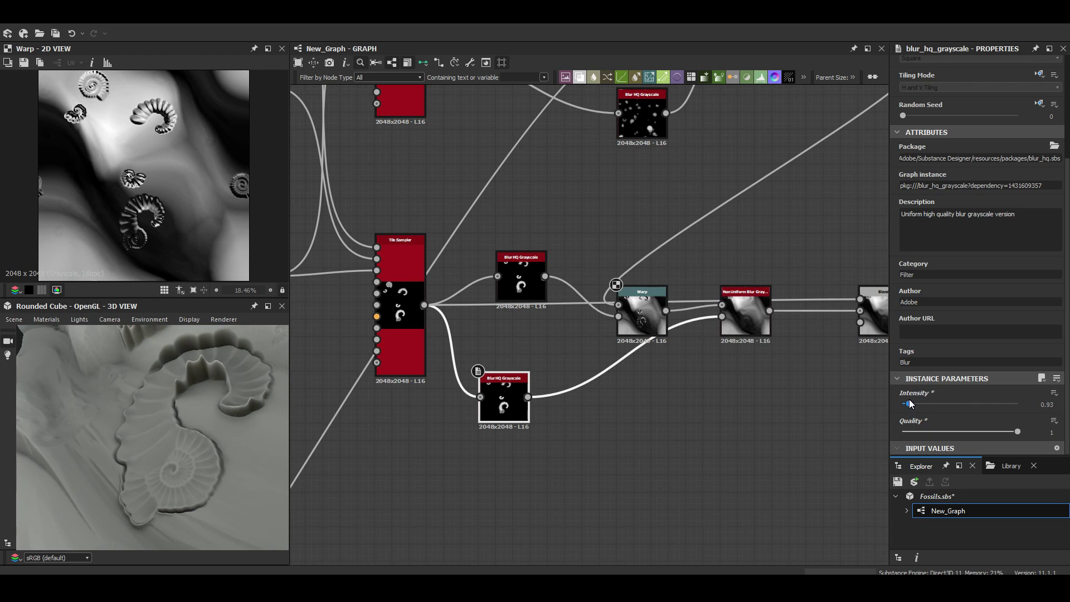
# - Raise the Non Uniform Blur intensity to 28.02 and add a new Warp node
pyautogui.moveTo(877, 310); pyautogui.dragTo(740, 338, button='middle')
pyautogui.click(740, 338)
pyautogui.click(612, 350)
pyautogui.click(504, 340)
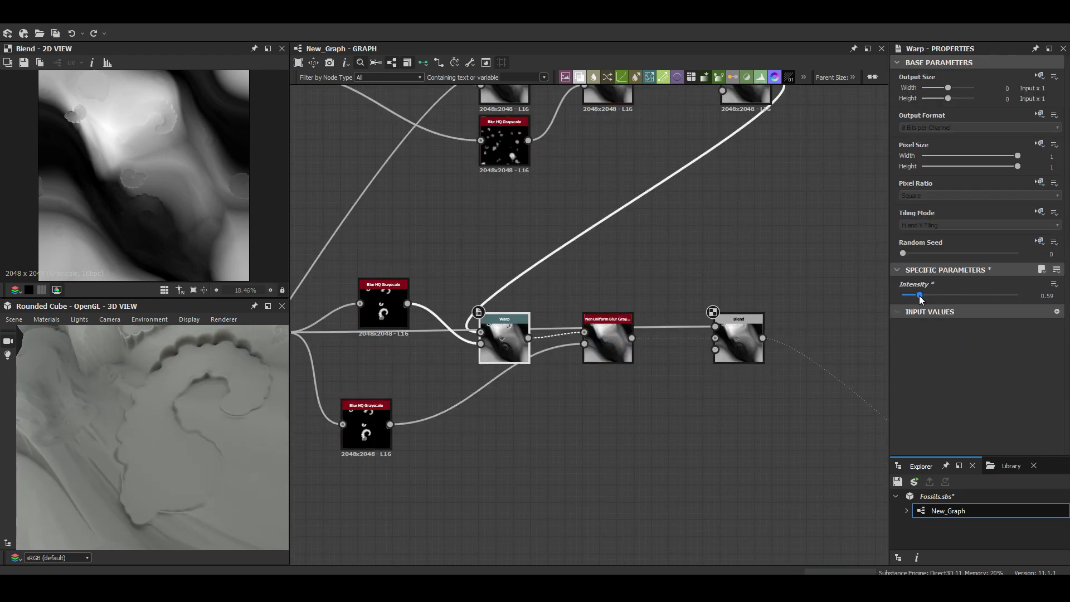
pyautogui.click(607, 341)
pyautogui.moveTo(910, 407); pyautogui.dragTo(967, 407)
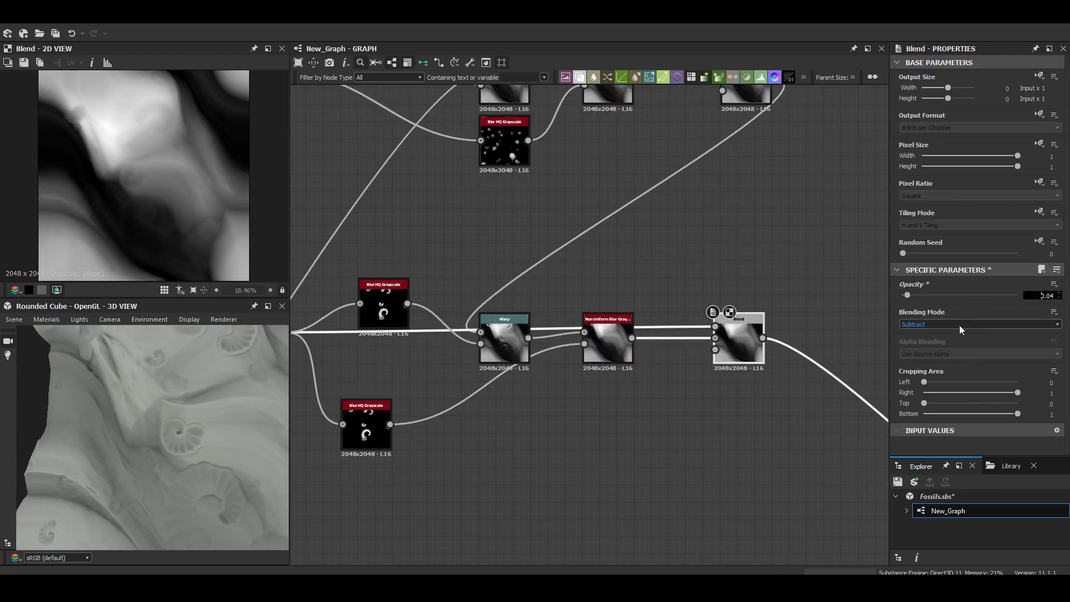
pyautogui.scroll(-3, 172, 442)
pyautogui.press('space')
pyautogui.click(690, 262)
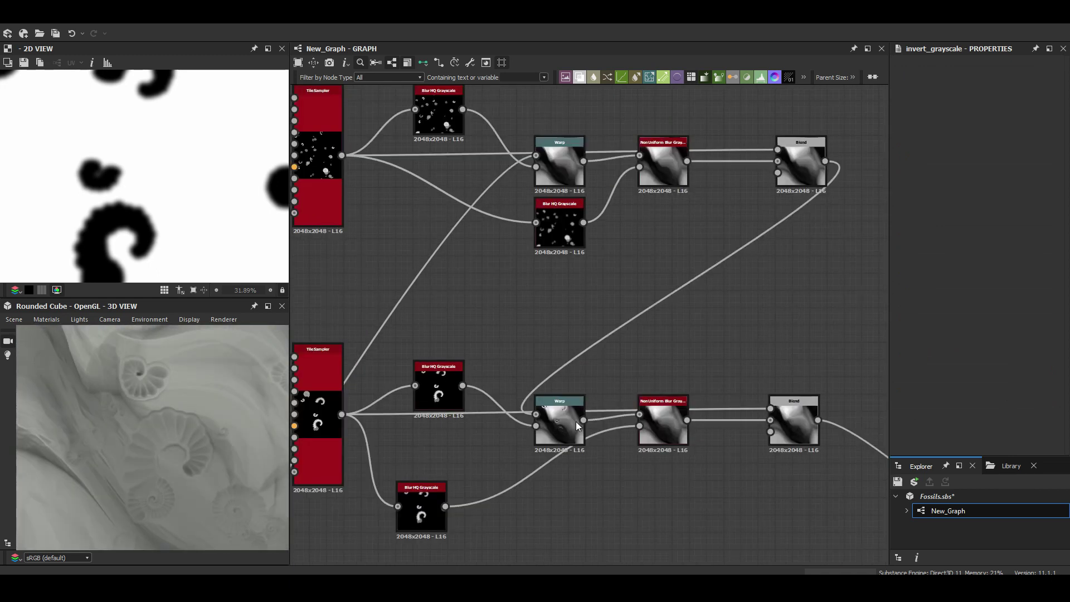
# - Inspect the lower Directional Warp's output and shift the top row of pattern nodes left
pyautogui.doubleClick(576, 421)
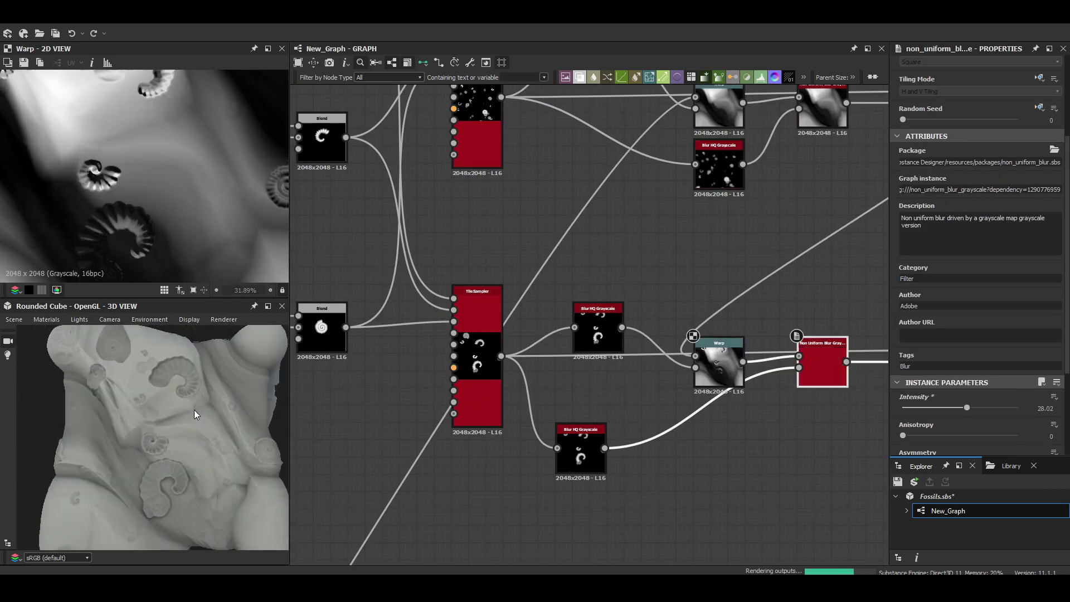
pyautogui.scroll(3, 194, 409)
pyautogui.scroll(3, 197, 400)
pyautogui.scroll(3, 200, 407)
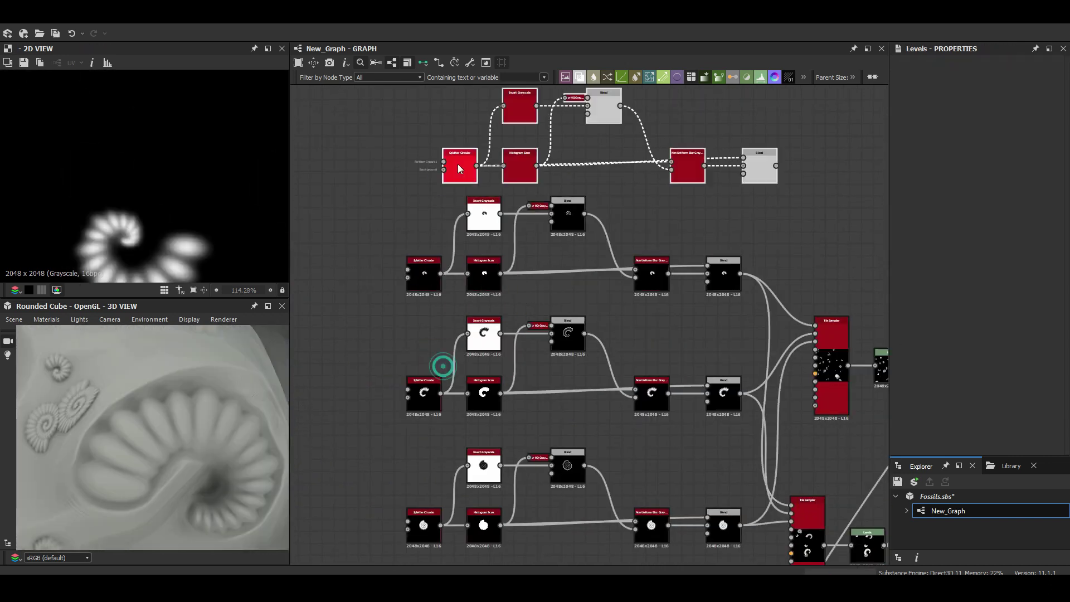
pyautogui.moveTo(459, 168); pyautogui.dragTo(423, 168)
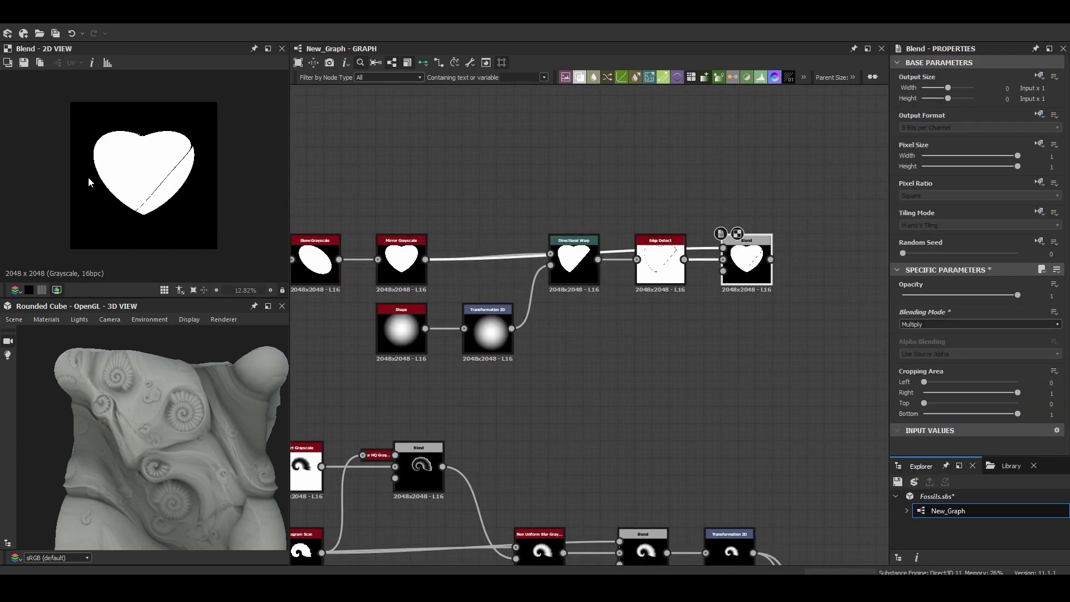
# - Add a Paraboloid Tile Sampler with Color Random 0.62, then a Non Uniform Blur Grayscale after the Blend
pyautogui.press('space')
pyautogui.click(515, 229)
pyautogui.click(920, 276)
pyautogui.click(930, 306)
pyautogui.scroll(-5, 943, 213)
pyautogui.scroll(-5, 958, 256)
pyautogui.click(976, 301)
pyautogui.click(768, 367)
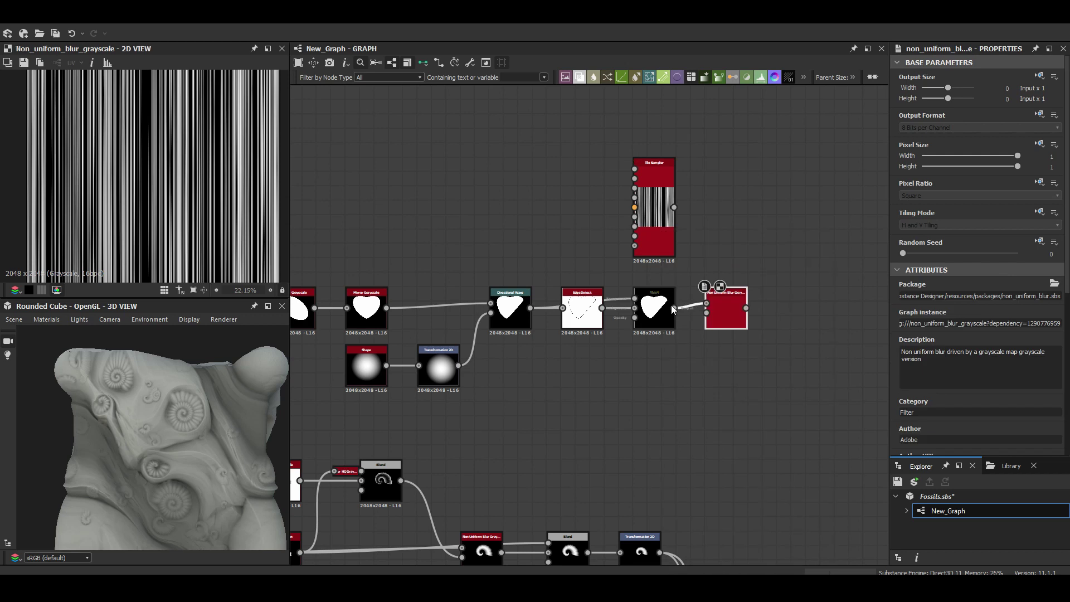
pyautogui.moveTo(992, 434); pyautogui.dragTo(1066, 433)
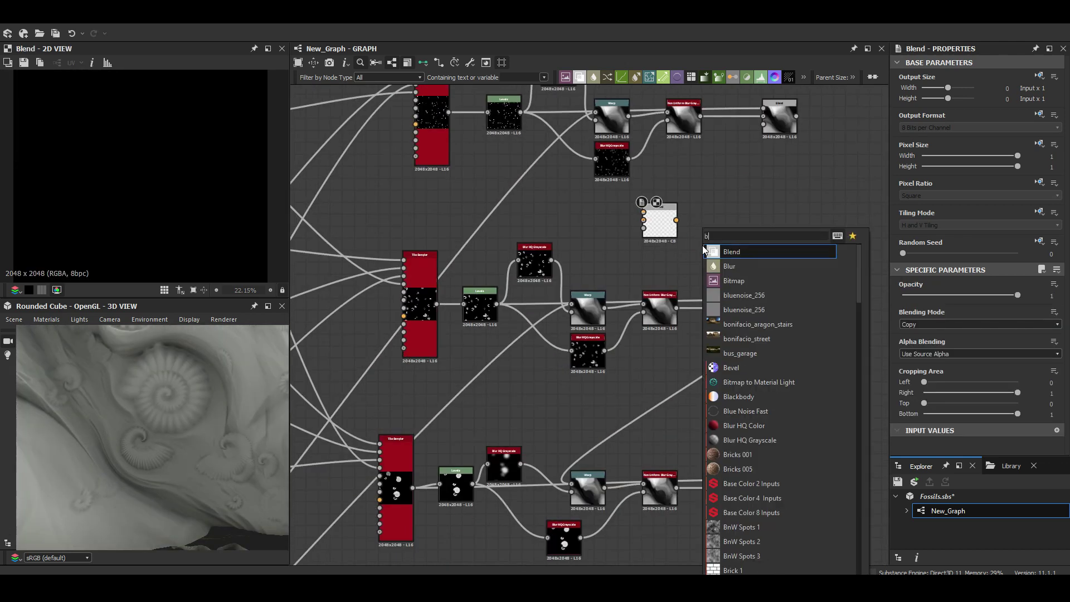
# - Dismiss the node search and orbit the 3D preview to inspect the fossil rock
pyautogui.press('Escape')
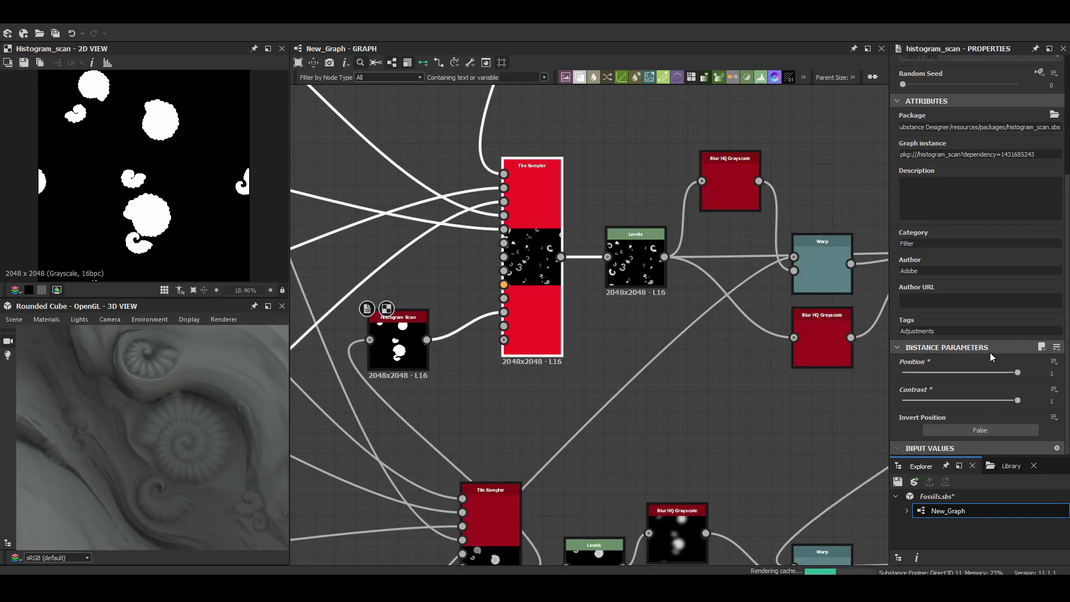
pyautogui.moveTo(224, 398)
pyautogui.mouseDown()
pyautogui.moveTo(219, 432)
pyautogui.moveTo(198, 378)
pyautogui.moveTo(137, 390)
pyautogui.moveTo(268, 362)
pyautogui.mouseUp()
pyautogui.moveTo(22, 458)
pyautogui.mouseDown()
pyautogui.moveTo(151, 413)
pyautogui.moveTo(143, 418)
pyautogui.mouseUp()
pyautogui.scroll(-3, 570, 317)
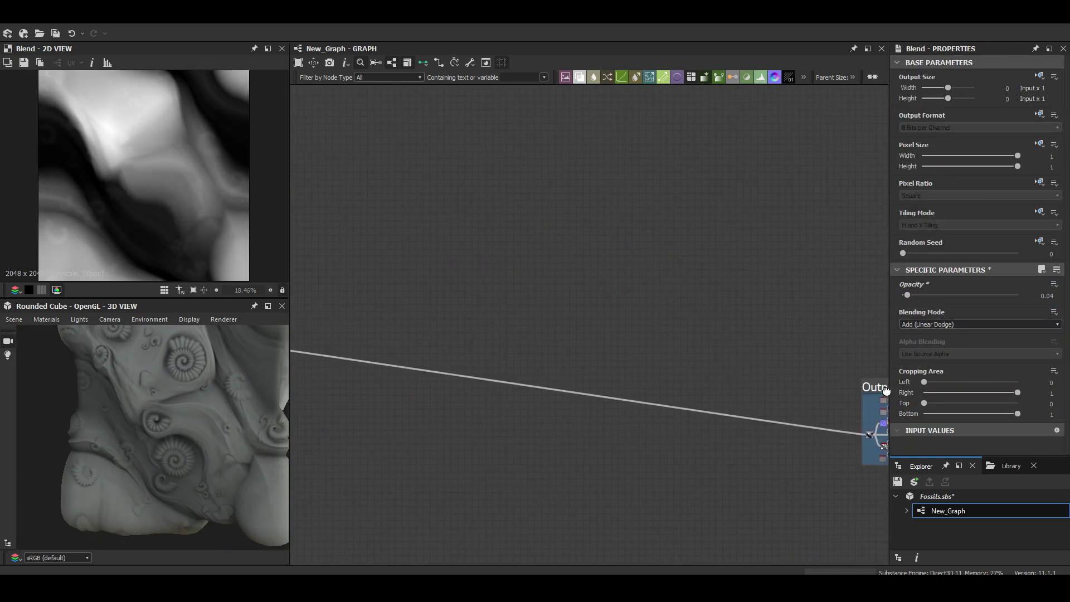
# - Link a Gradient Map to the height chain and desaturate its gradient key colour
pyautogui.scroll(-5, 886, 390)
pyautogui.moveTo(563, 333); pyautogui.dragTo(693, 296)
pyautogui.click(741, 245)
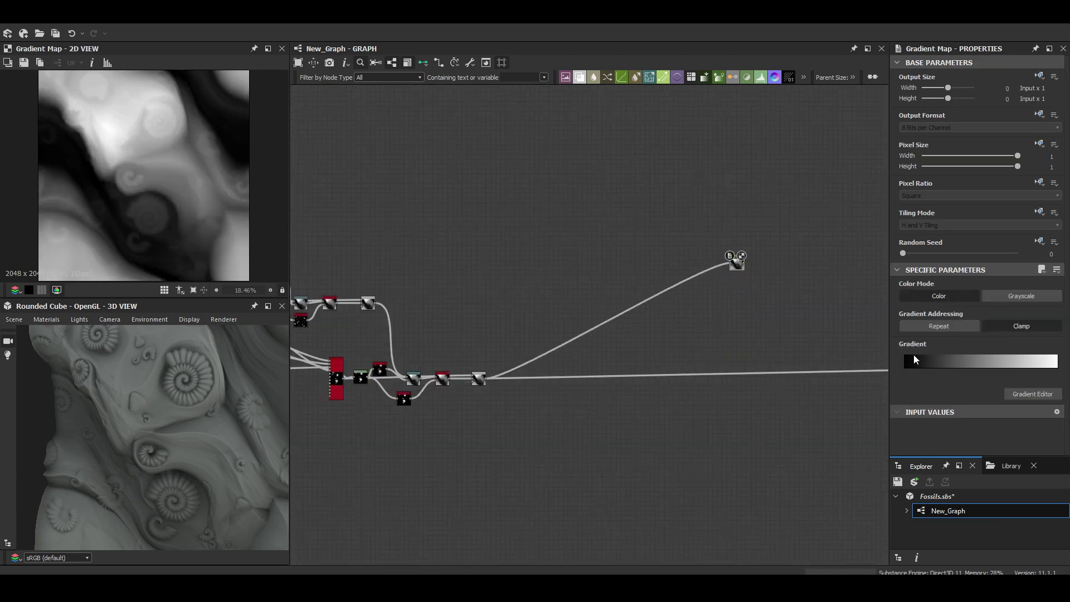
pyautogui.click(914, 359)
pyautogui.click(511, 368)
pyautogui.moveTo(568, 345); pyautogui.dragTo(560, 344)
pyautogui.click(666, 151)
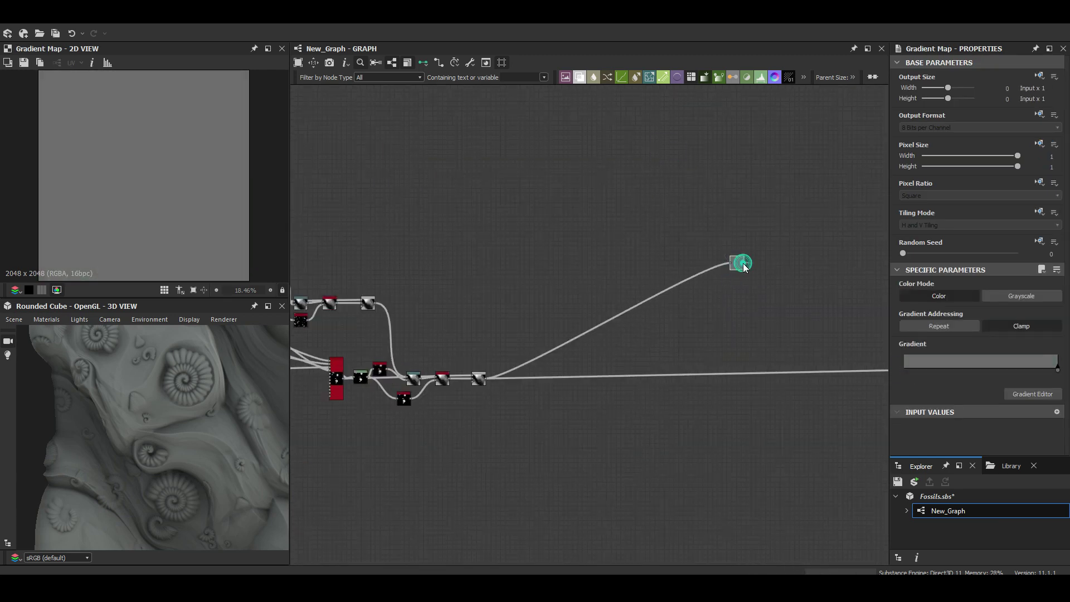
pyautogui.scroll(5, 344, 243)
# - Branch a Normal node off the height and zoom into its preview
pyautogui.moveTo(407, 362); pyautogui.dragTo(505, 240)
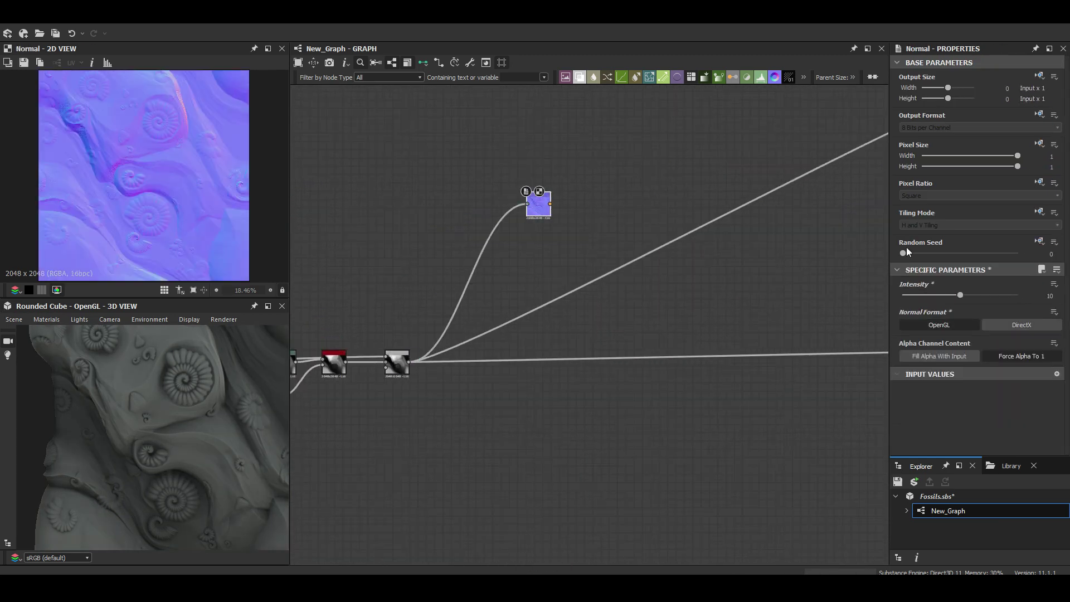
pyautogui.scroll(3, 167, 178)
pyautogui.moveTo(168, 408); pyautogui.dragTo(210, 362)
pyautogui.scroll(3, 545, 216)
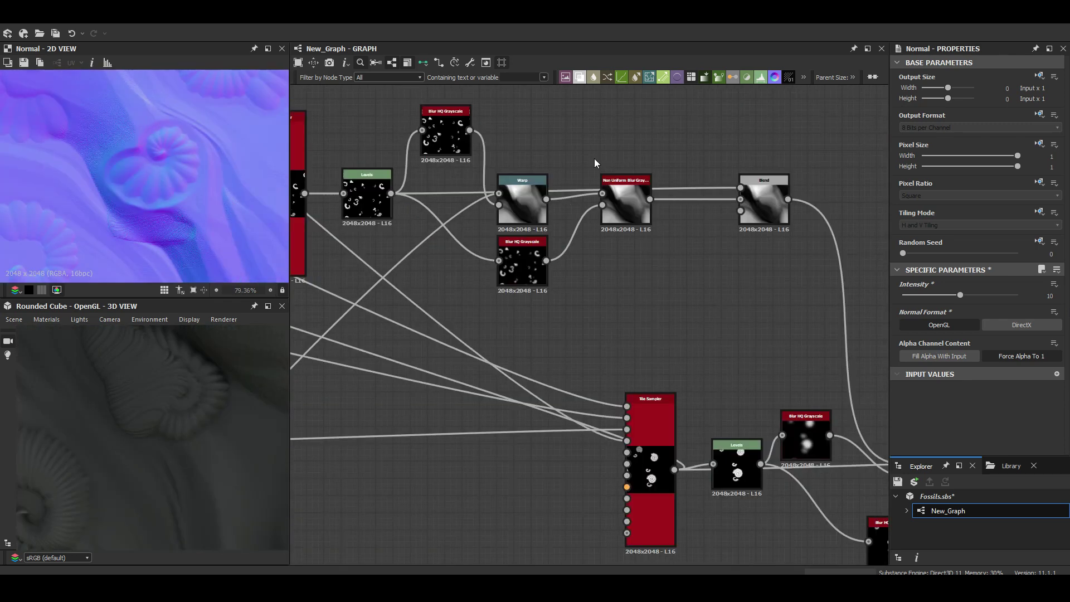
# - Wire a Blur HQ Grayscale between Non Uniform Blur and Blend, then search for Highpass
pyautogui.press('space')
pyautogui.write('blur')
pyautogui.click(633, 280)
pyautogui.scroll(3, 571, 185)
pyautogui.click(1041, 403)
pyautogui.scroll(-5, 676, 229)
pyautogui.scroll(3, 489, 227)
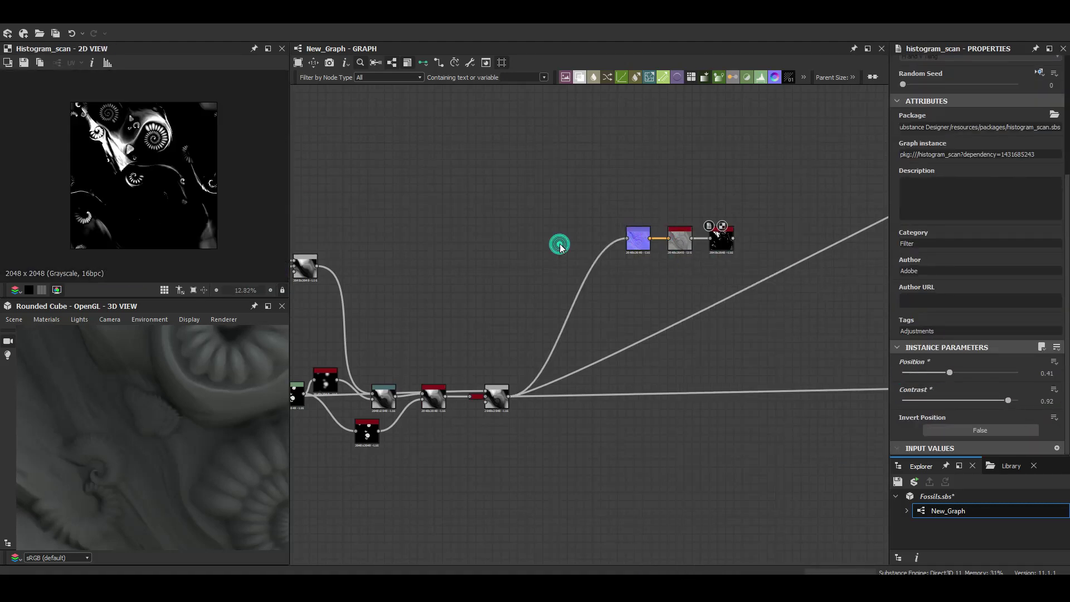
pyautogui.press('space')
pyautogui.write('hig')
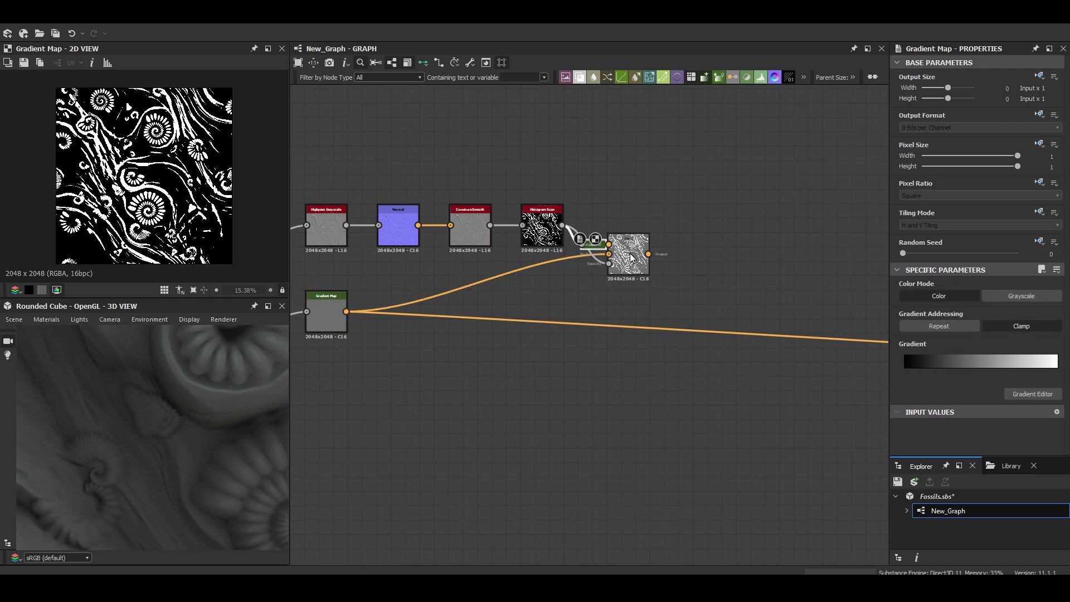
# - Tint the Gradient Map's light key toward yellowish olive and add a dark start key
pyautogui.doubleClick(1058, 370)
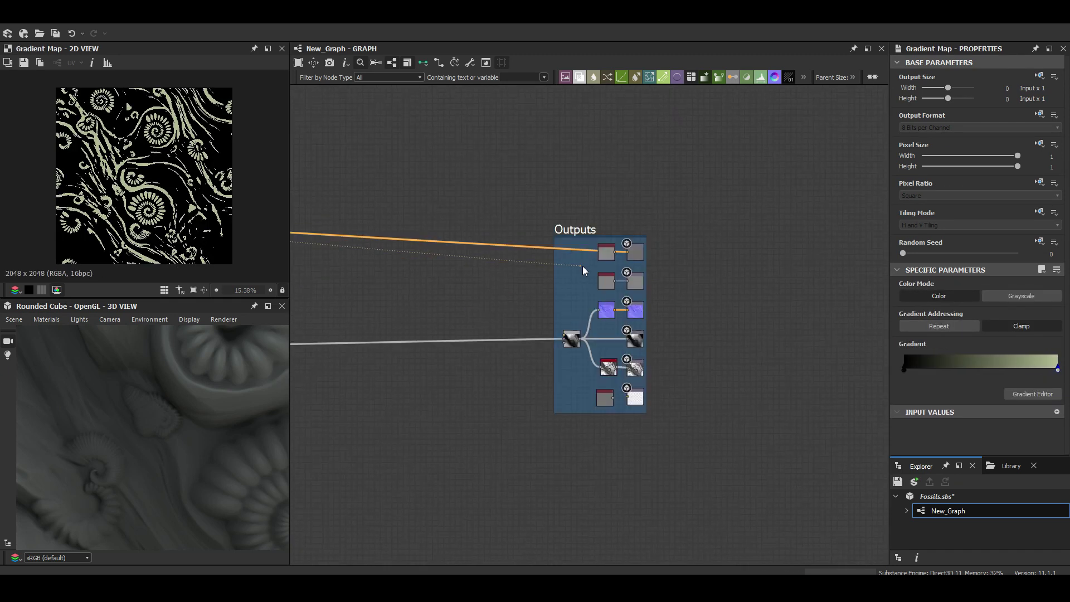
pyautogui.doubleClick(519, 259)
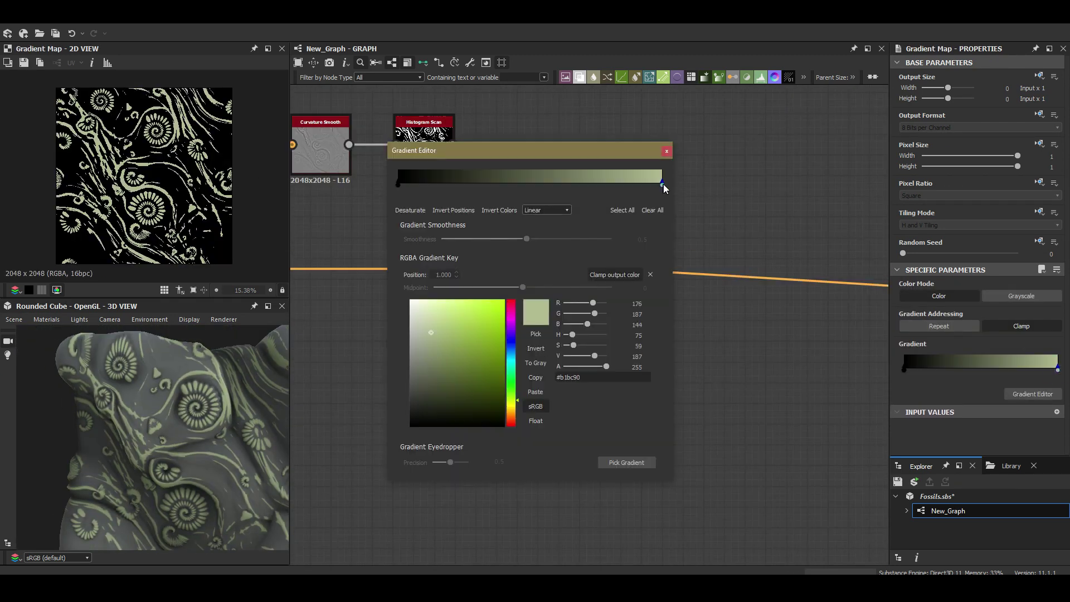
pyautogui.click(519, 409)
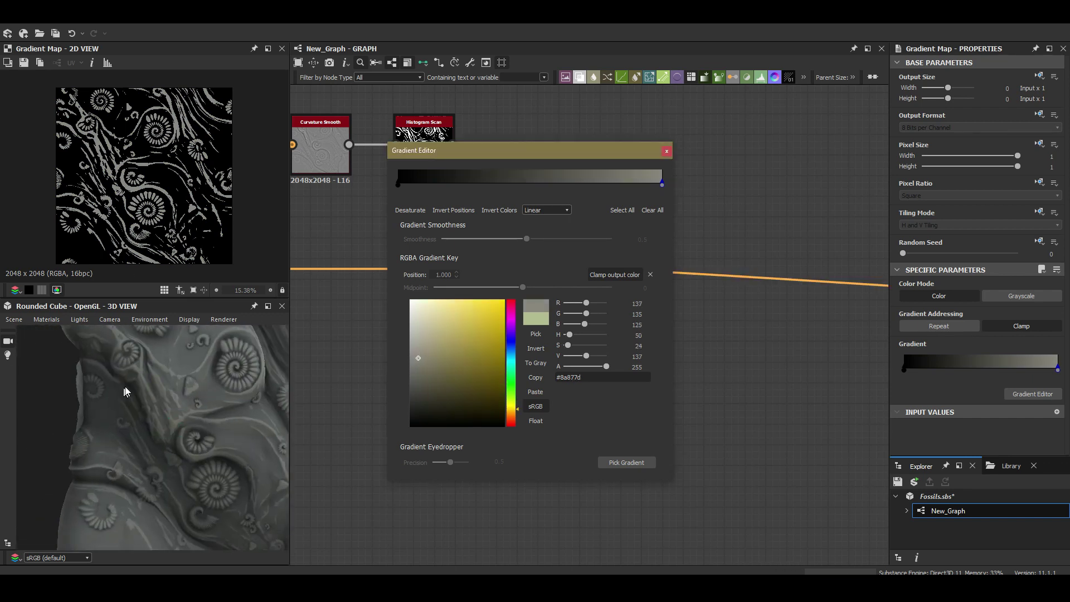
pyautogui.click(421, 135)
pyautogui.click(518, 255)
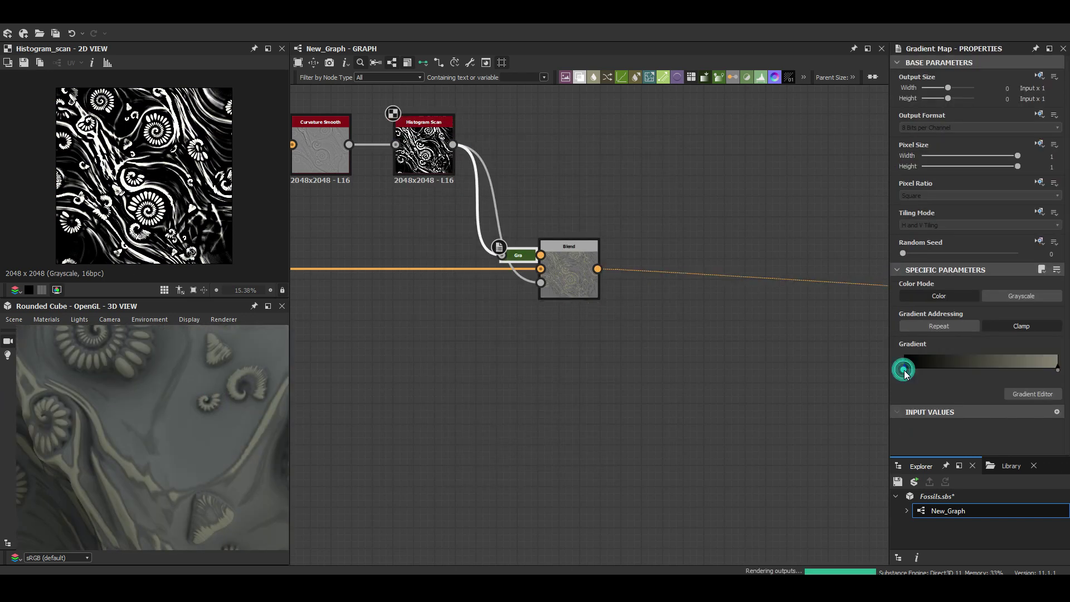
pyautogui.click(904, 361)
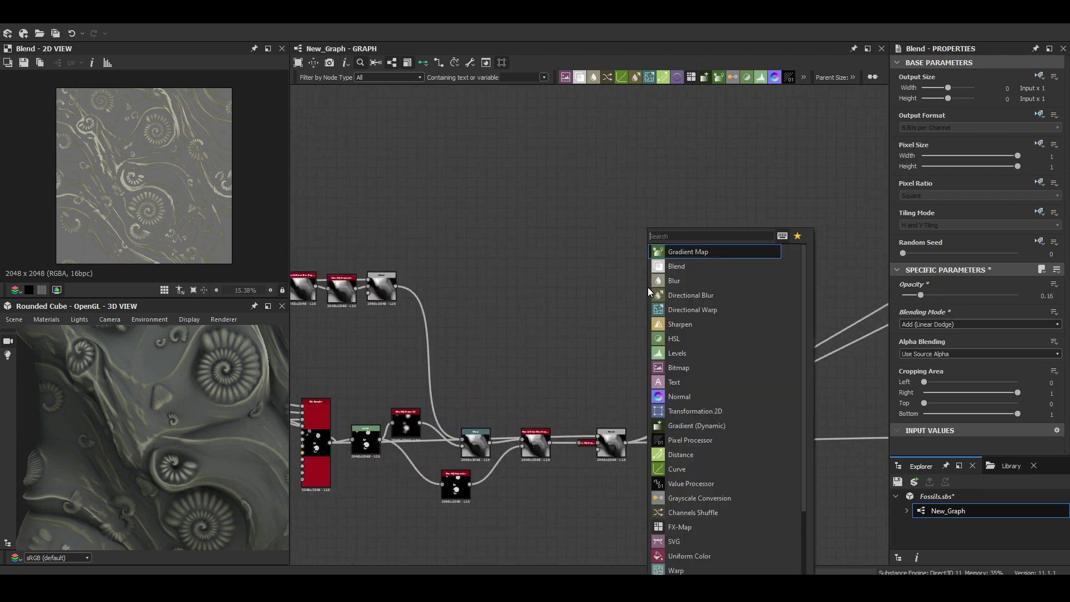
# - Place a quantize_grayscale node and lower the Blend opacity to 0.03
pyautogui.press('Down')
pyautogui.press('Return')
pyautogui.scroll(-3, 673, 302)
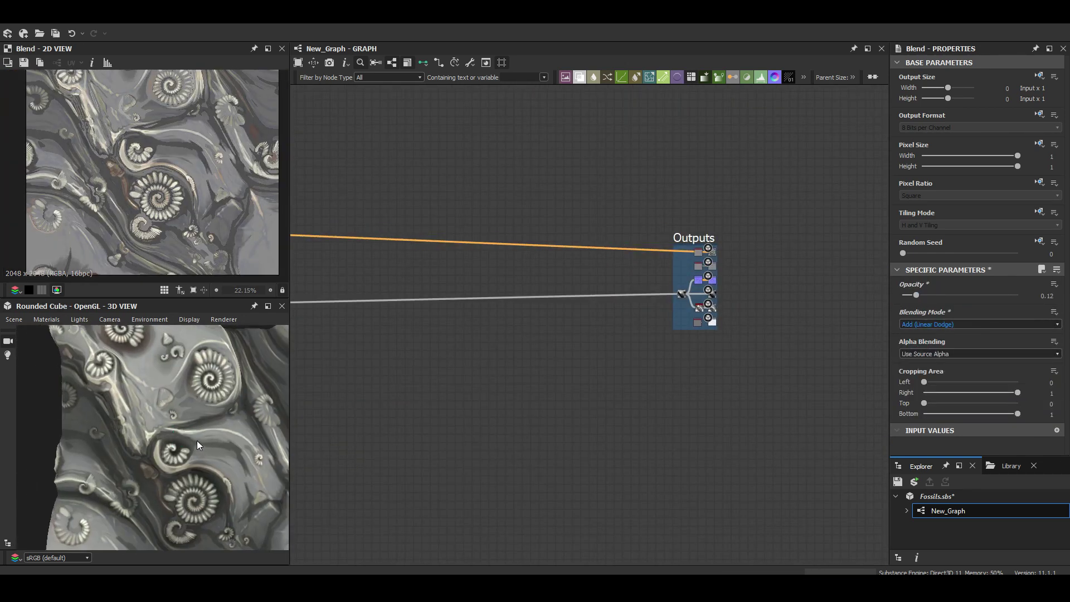
pyautogui.moveTo(916, 297)
pyautogui.mouseDown()
pyautogui.moveTo(906, 297)
pyautogui.moveTo(909, 270)
pyautogui.mouseUp()
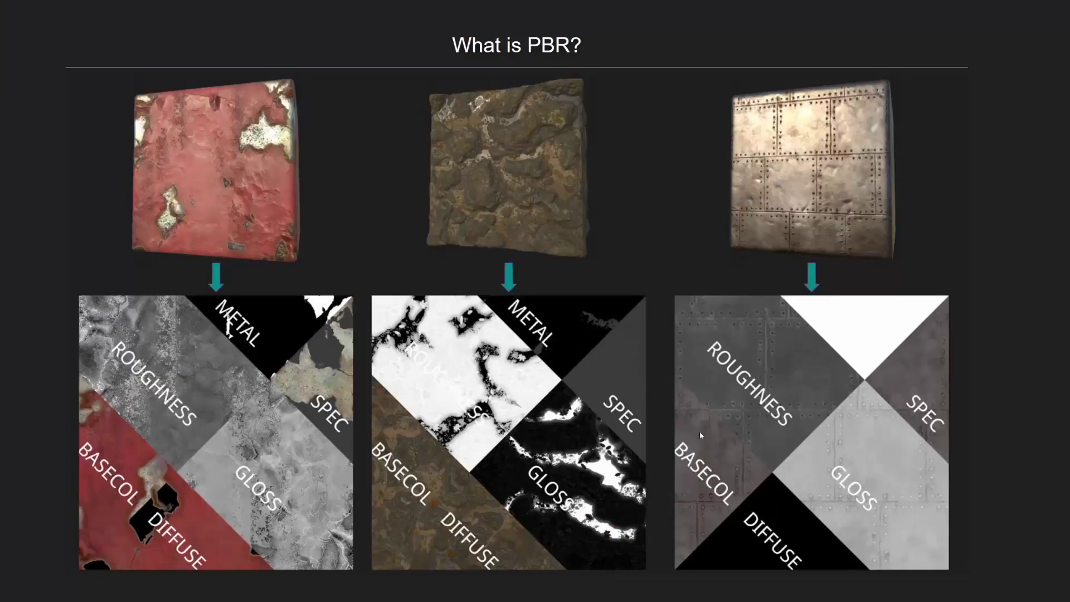
# - Advance to the Limitations of PBR slide
pyautogui.press('Right')
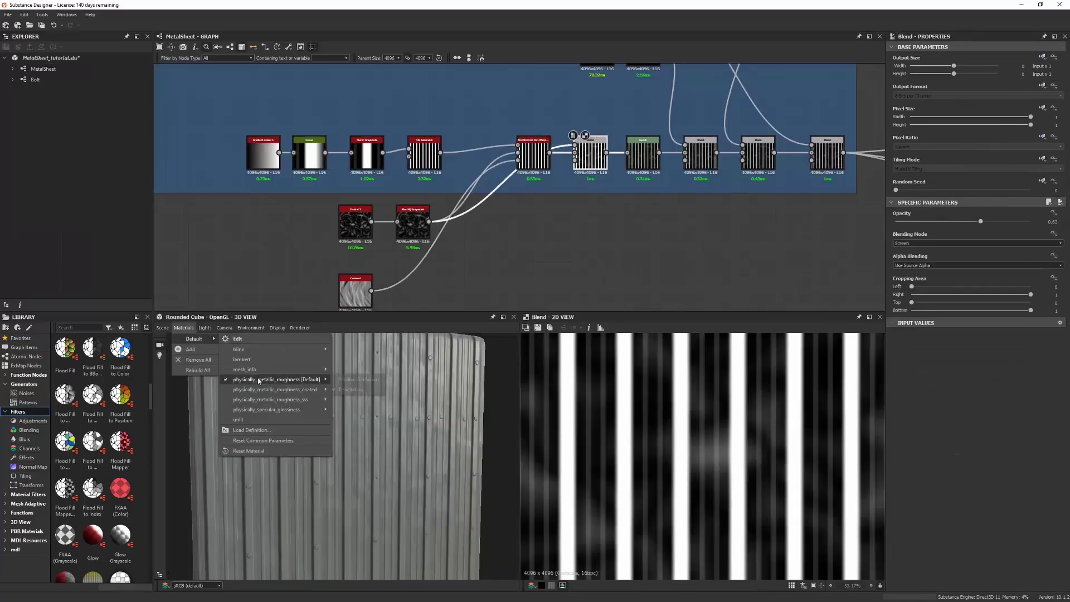
# - Enable tessellation on the preview material and add a Dirt node in the Paint Chips frame
pyautogui.click(351, 390)
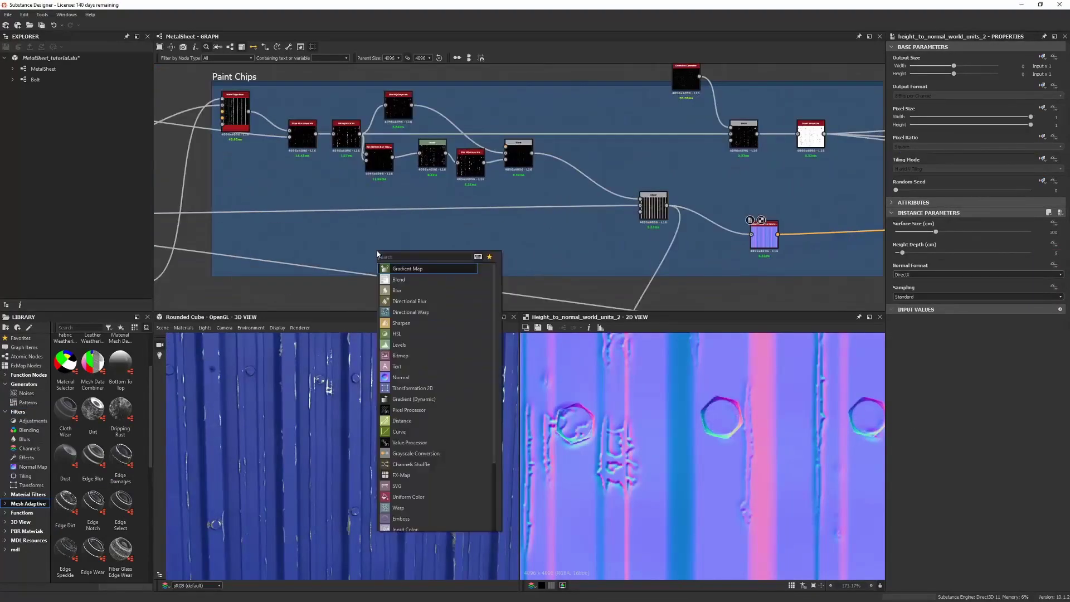
pyautogui.click(390, 253)
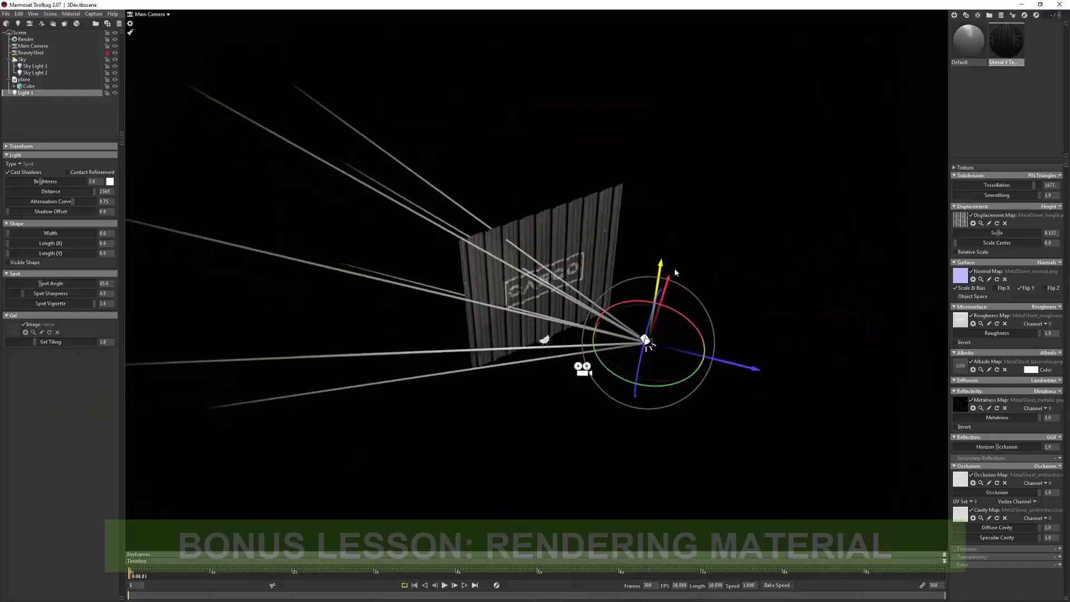